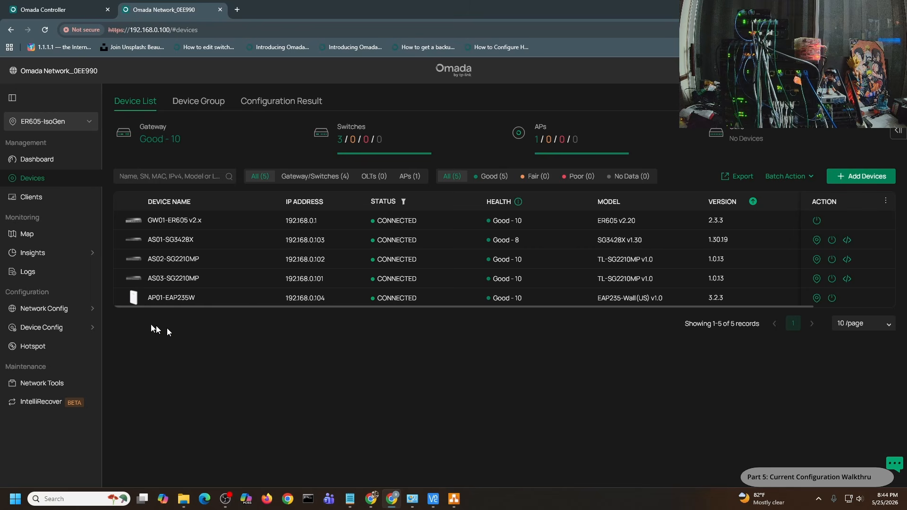
# Check the primary and secondary DNS server fields in WAN1's advanced settings and leave the port editor without applying changes.
pyautogui.moveTo(93, 312)
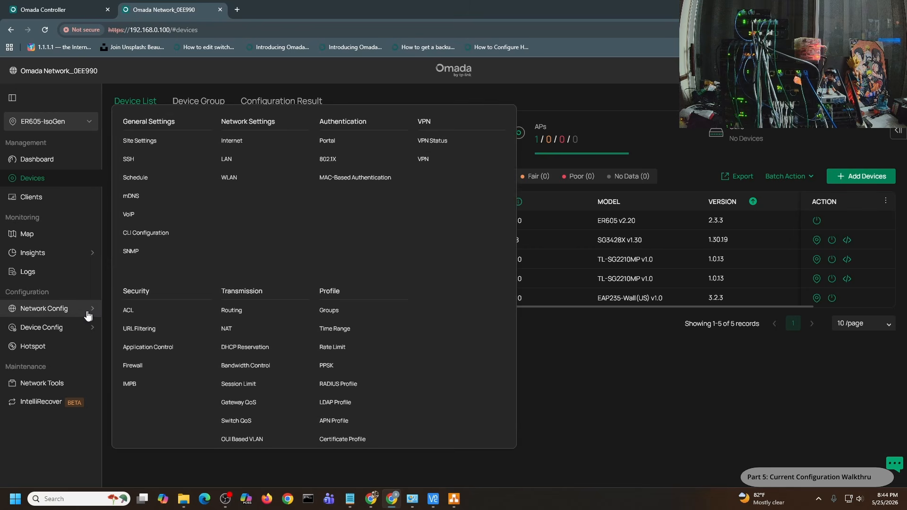
pyautogui.click(230, 143)
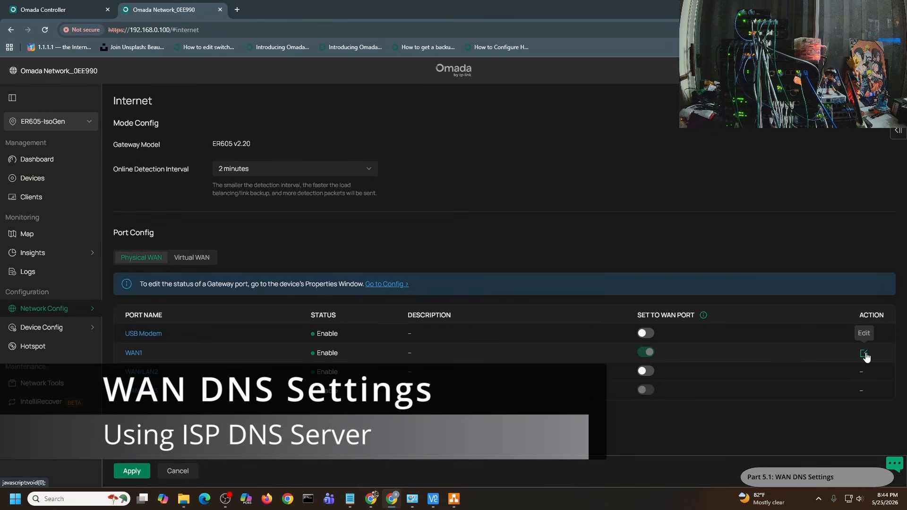
pyautogui.click(864, 353)
pyautogui.click(147, 239)
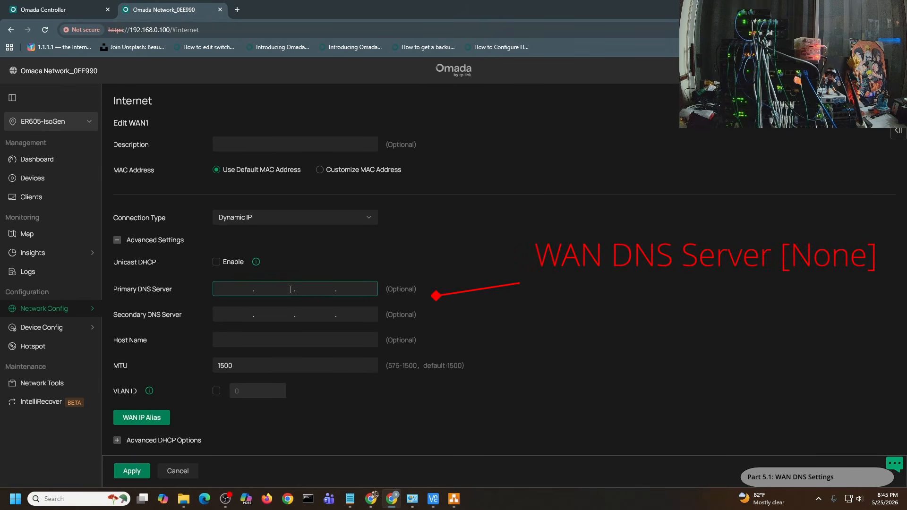
pyautogui.click(178, 471)
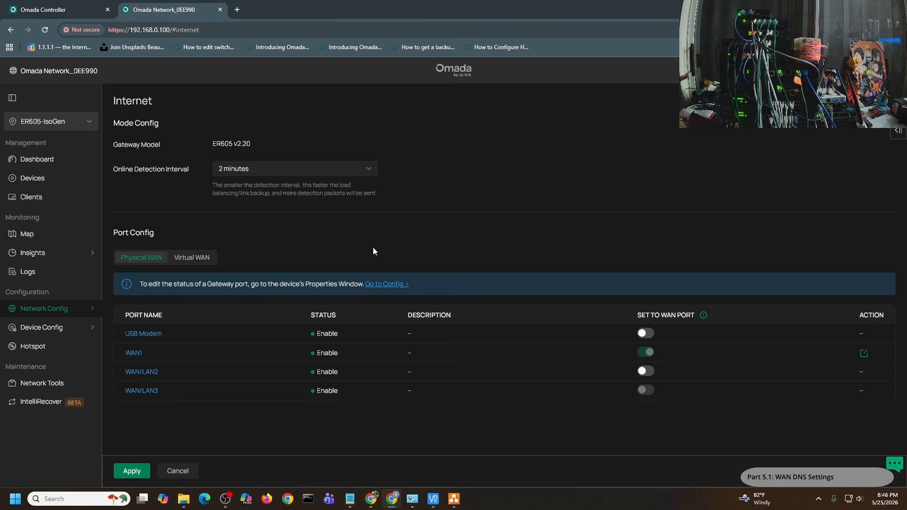
# Open the 01-Mgmt LAN network for editing and examine its DNS server mode in the advanced settings.
pyautogui.moveTo(62, 308)
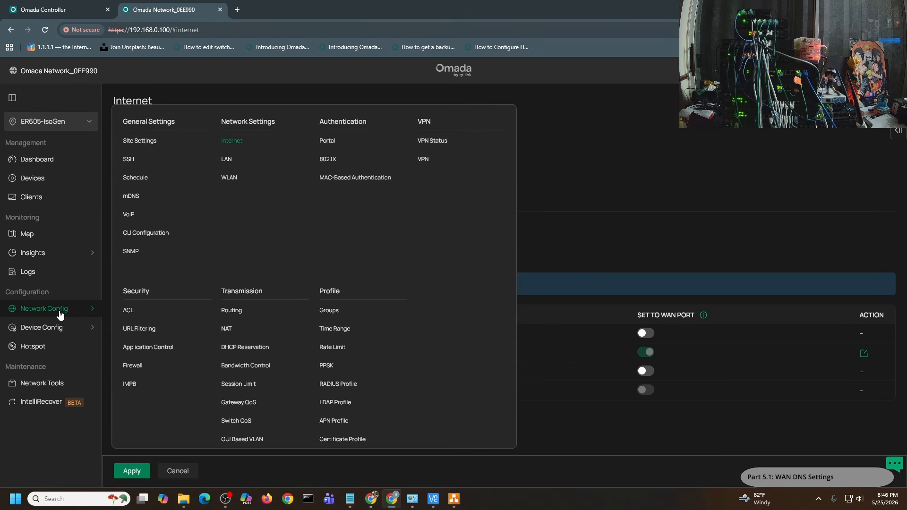
pyautogui.click(225, 158)
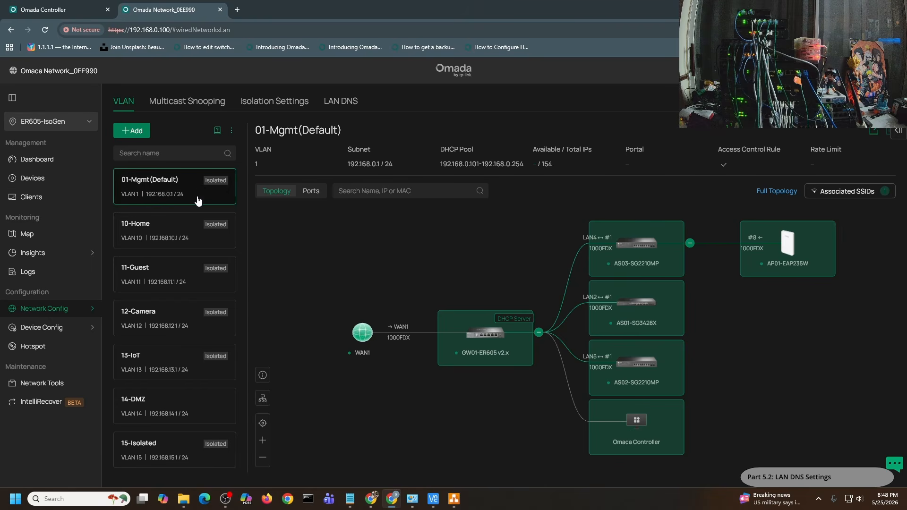
pyautogui.click(879, 132)
pyautogui.scroll(-1, 208, 340)
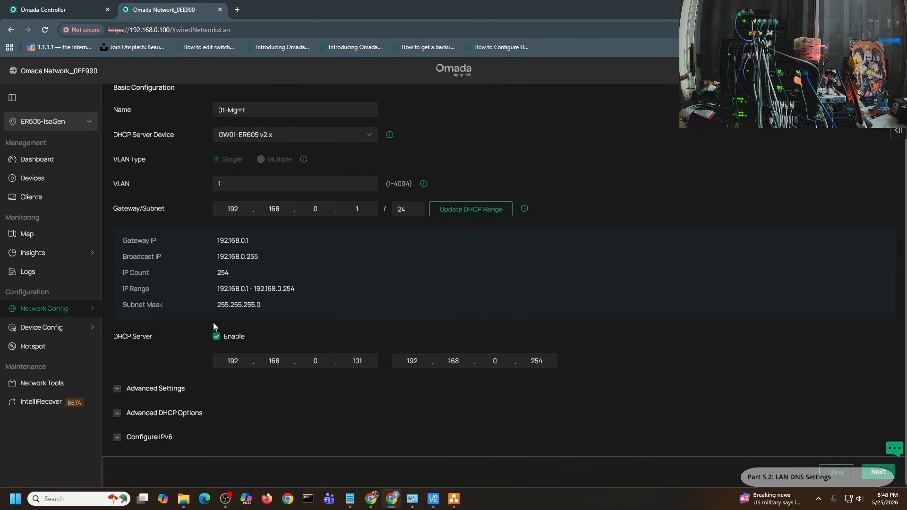
pyautogui.click(171, 389)
pyautogui.scroll(-1, 452, 233)
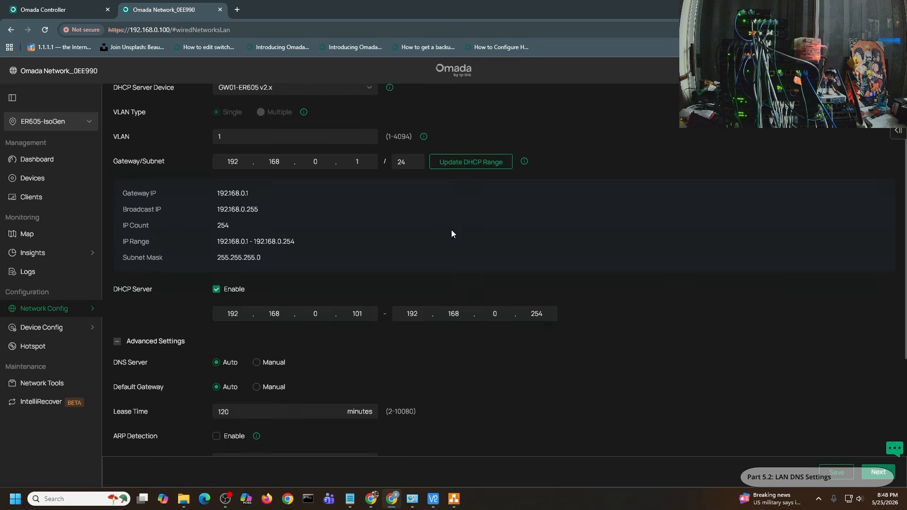
pyautogui.scroll(-5, 452, 230)
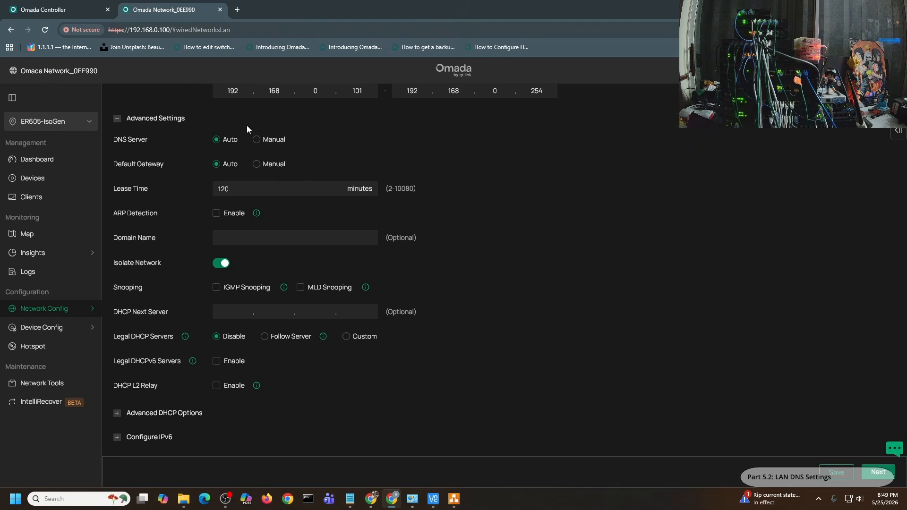
# Preview the Manual DNS server fields for 01-Mgmt, set the mode back to Auto, and leave without saving.
pyautogui.click(257, 139)
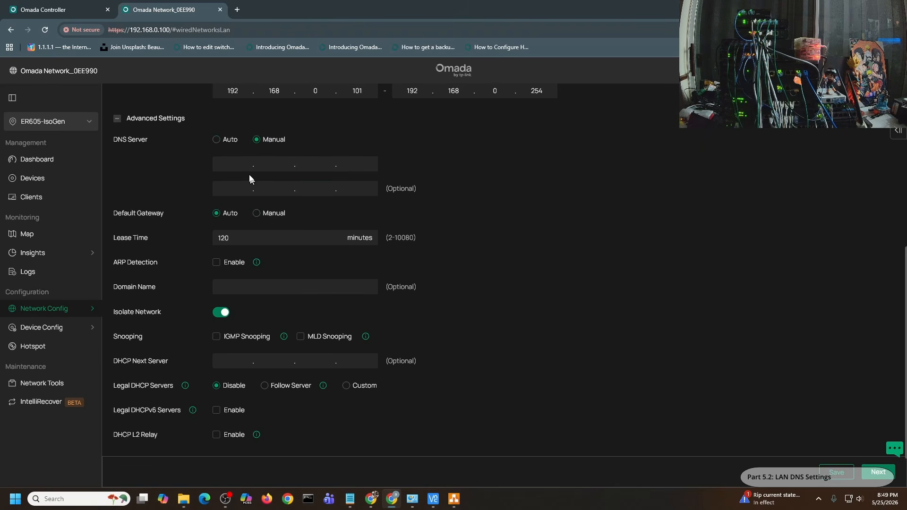
pyautogui.click(222, 140)
pyautogui.scroll(6, 284, 174)
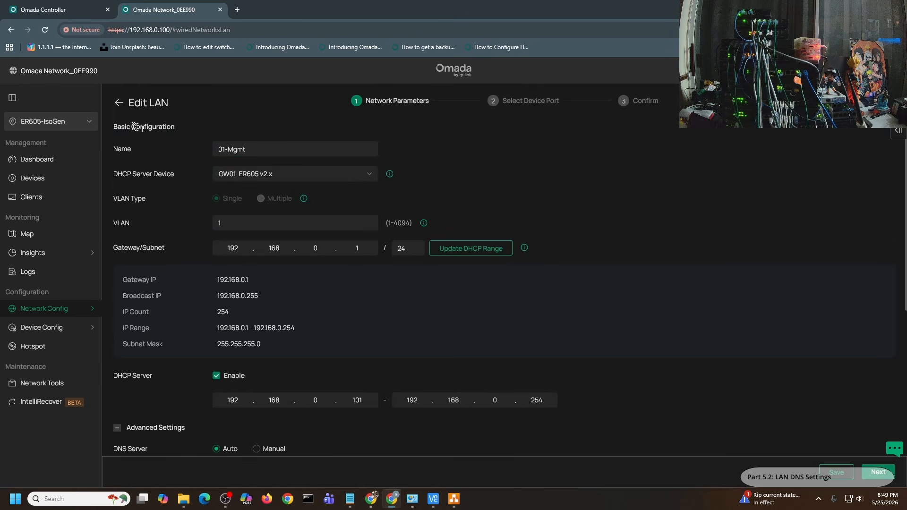
pyautogui.click(119, 104)
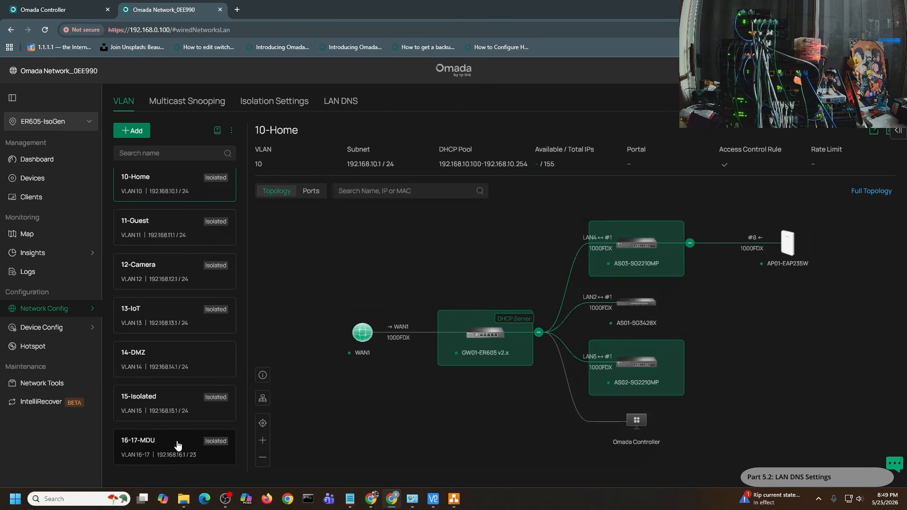
# Examine the DNS server mode in the 16-17-MDU network's advanced settings and return to the VLAN list.
pyautogui.click(177, 445)
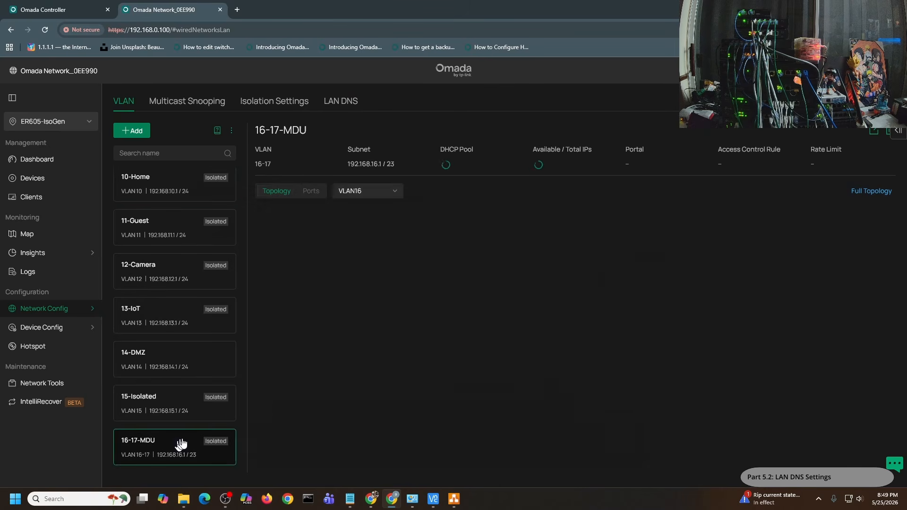
pyautogui.click(873, 133)
pyautogui.scroll(-1, 142, 373)
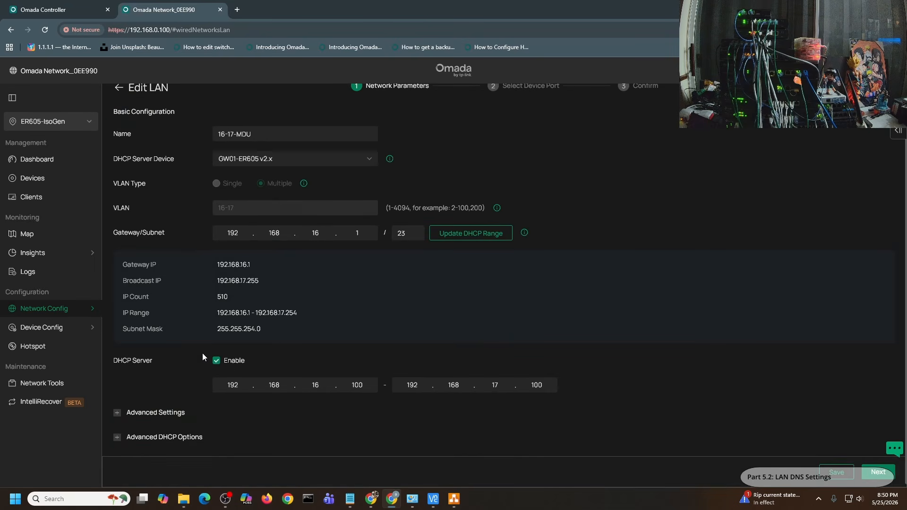
pyautogui.click(173, 413)
pyautogui.scroll(-3, 188, 274)
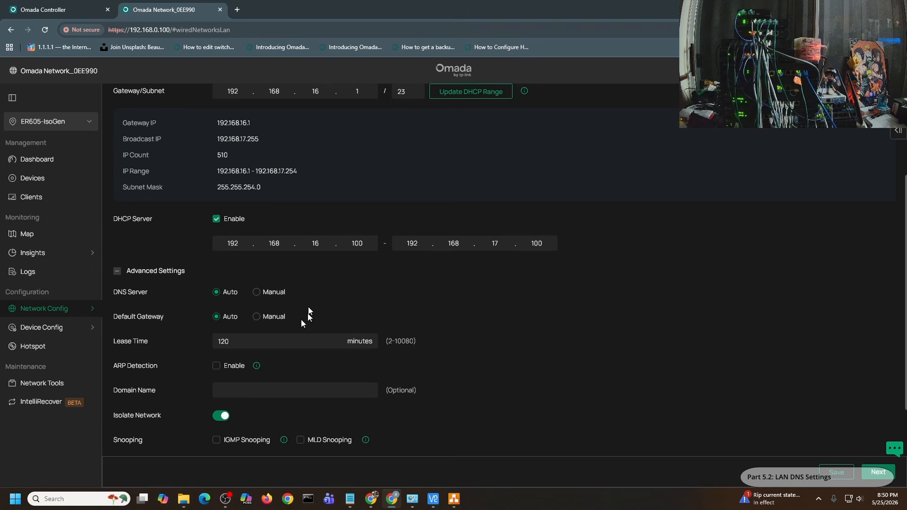
pyautogui.scroll(3, 331, 302)
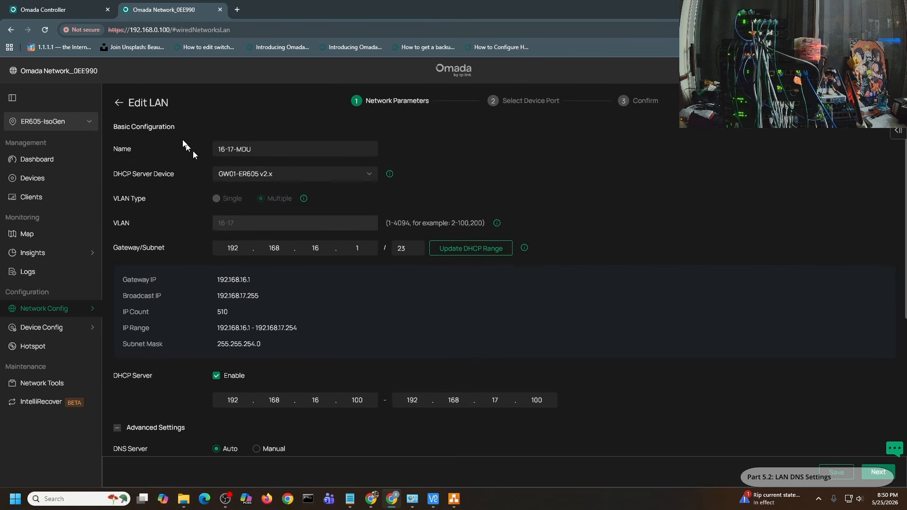
pyautogui.click(123, 104)
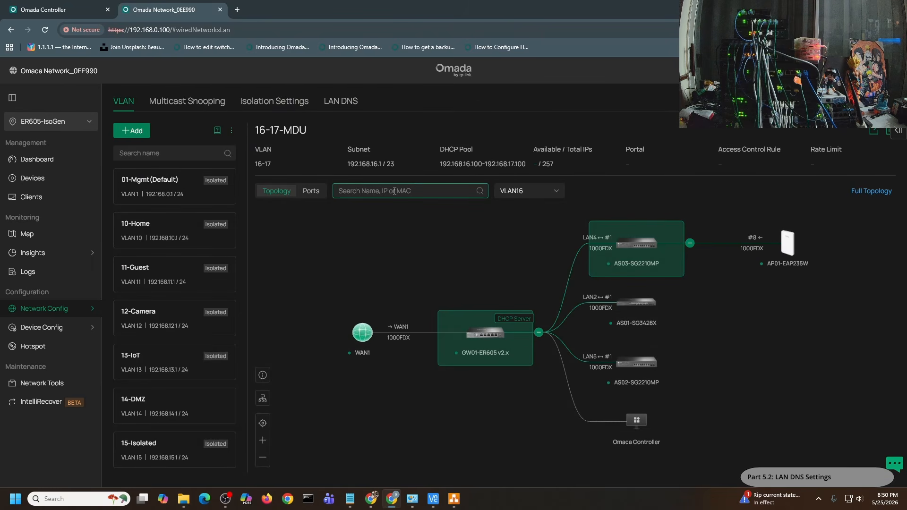
# Show the site's online clients, then switch to VNC Viewer and open cascaded sessions to 192.168.10.100, 192.168.11.100 and 192.168.12.100.
pyautogui.click(31, 197)
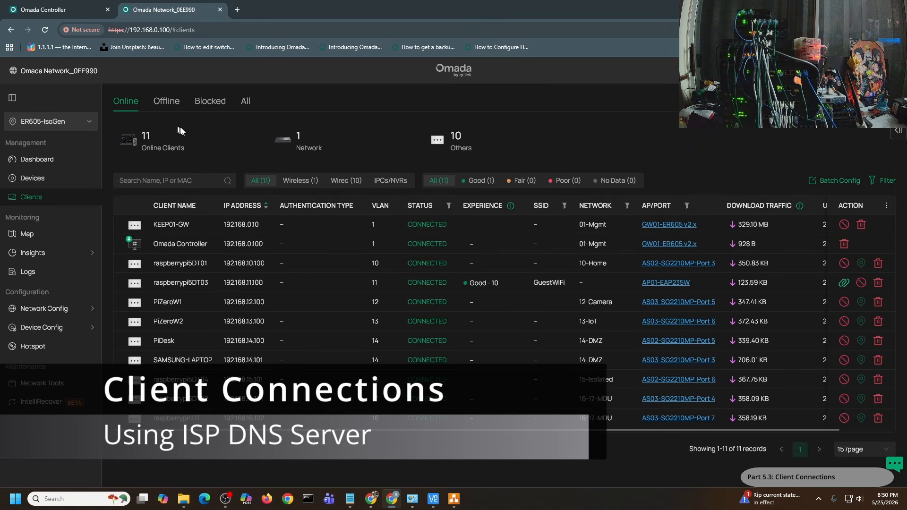
pyautogui.click(433, 499)
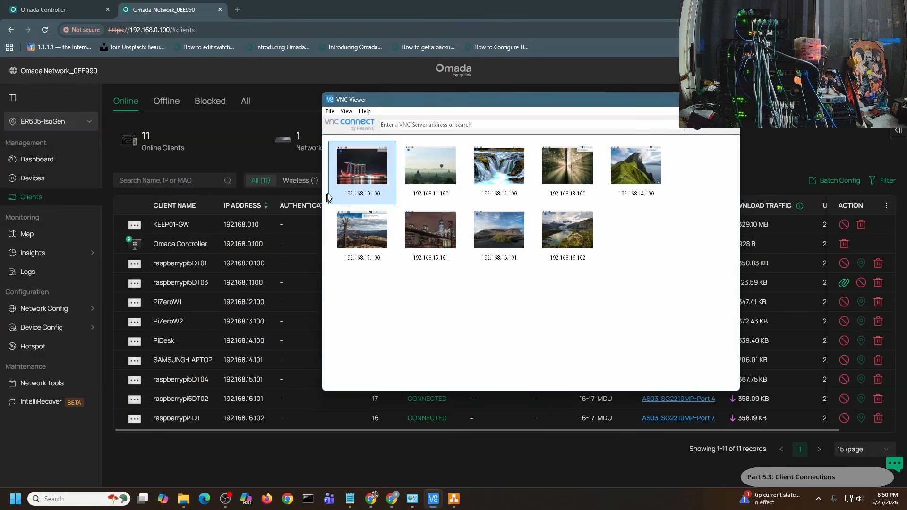
pyautogui.doubleClick(364, 178)
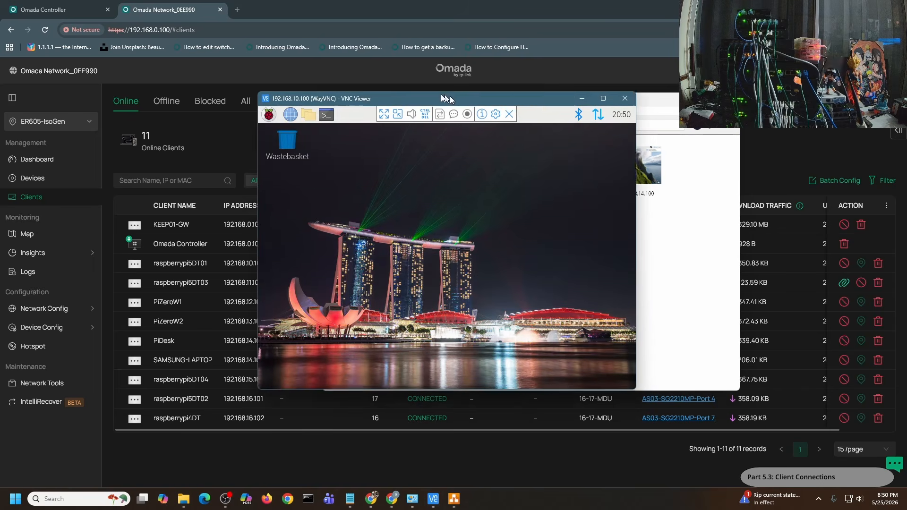
pyautogui.moveTo(445, 99); pyautogui.dragTo(264, 27)
pyautogui.click(614, 284)
pyautogui.doubleClick(431, 168)
pyautogui.moveTo(451, 59); pyautogui.dragTo(351, 41)
pyautogui.click(675, 284)
pyautogui.doubleClick(500, 170)
pyautogui.moveTo(451, 59); pyautogui.dragTo(375, 54)
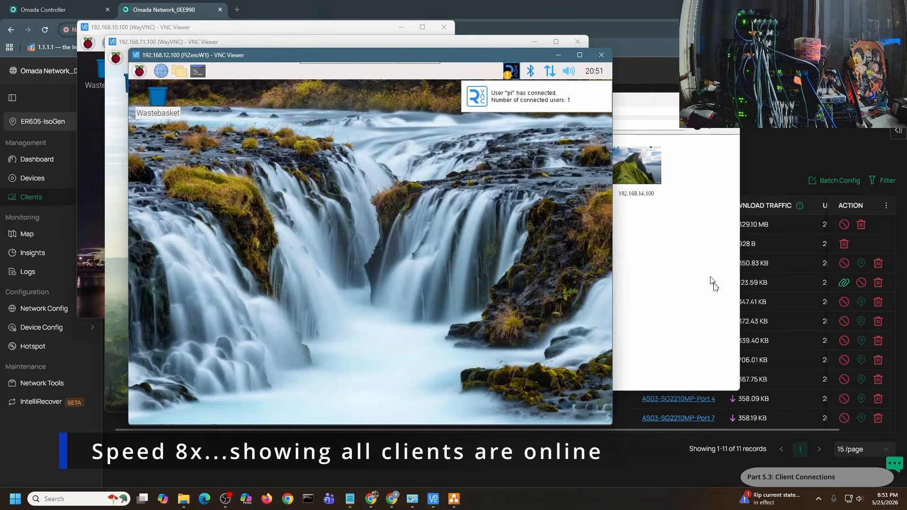
# Connect to 192.168.13.100 and 192.168.14.100 from the VNC address book and cascade their windows.
pyautogui.click(713, 282)
pyautogui.doubleClick(568, 170)
pyautogui.click(699, 284)
pyautogui.moveTo(448, 62); pyautogui.dragTo(356, 86)
pyautogui.doubleClick(637, 167)
pyautogui.click(699, 283)
# Open VNC sessions to 192.168.15.100 and 192.168.15.101 and add their windows to the cascade.
pyautogui.doubleClick(363, 231)
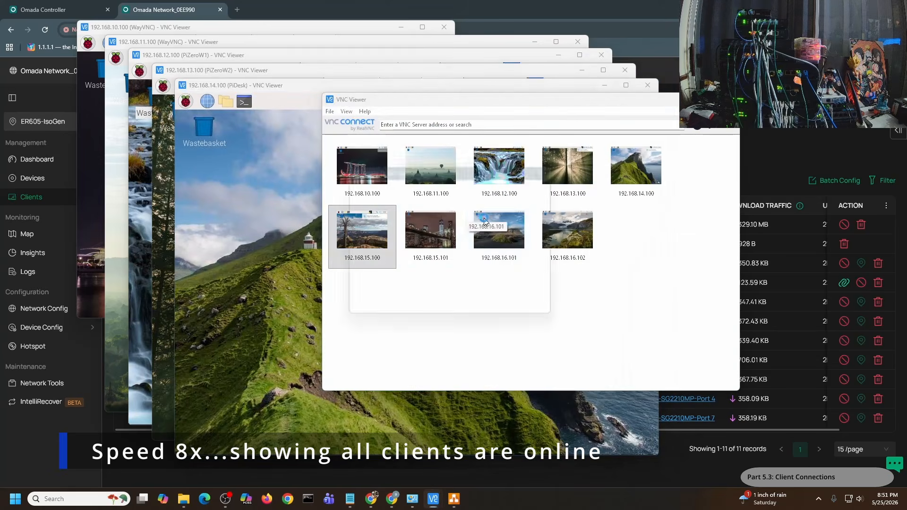
pyautogui.moveTo(444, 129); pyautogui.dragTo(379, 100)
pyautogui.click(633, 337)
pyautogui.doubleClick(431, 232)
pyautogui.moveTo(448, 61); pyautogui.dragTo(459, 114)
# Open VNC sessions to 192.168.16.101 and 192.168.16.102 and arrange their windows at the end of the cascade.
pyautogui.click(722, 293)
pyautogui.doubleClick(500, 234)
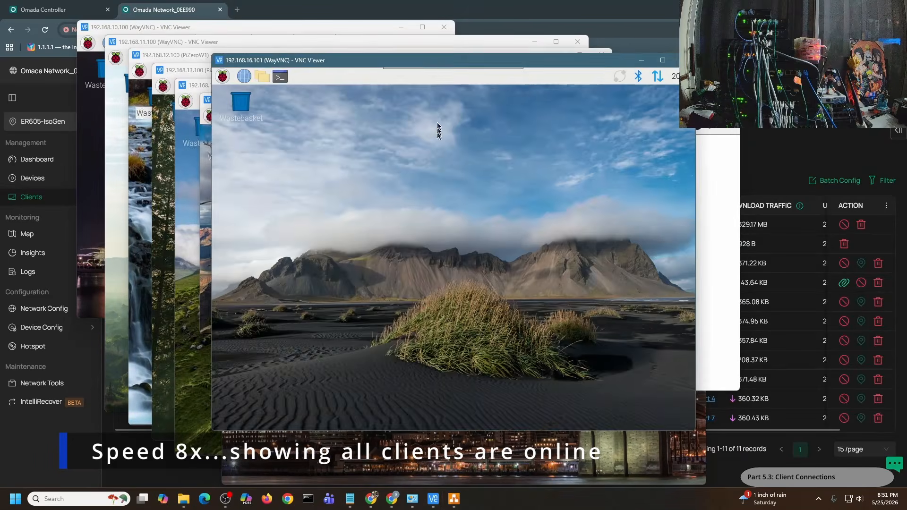
pyautogui.moveTo(439, 60); pyautogui.dragTo(471, 134)
pyautogui.click(533, 115)
pyautogui.moveTo(531, 100); pyautogui.dragTo(670, 145)
pyautogui.doubleClick(706, 277)
pyautogui.moveTo(444, 60); pyautogui.dragTo(500, 148)
# Switch to Network Connections, check the Ethernet adapter's IPv4 DNS servers in its connection details, and close the status windows.
pyautogui.moveTo(413, 498)
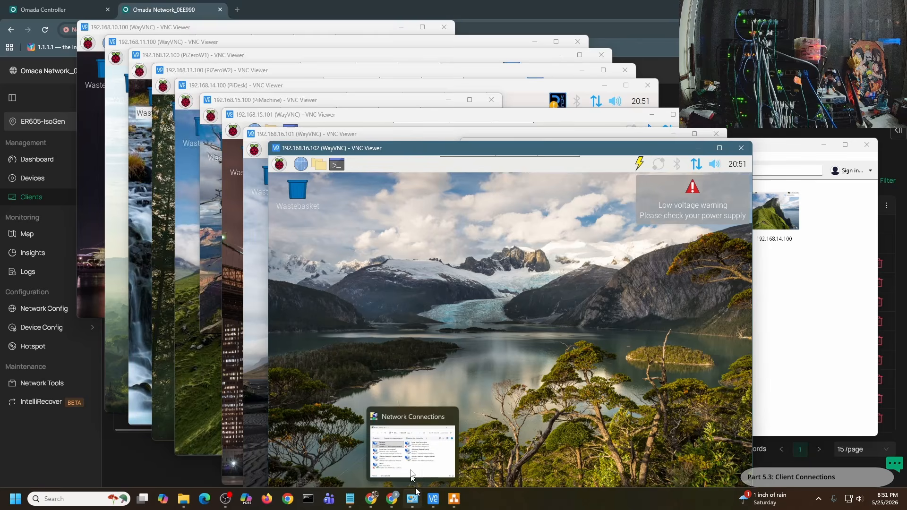
pyautogui.click(411, 474)
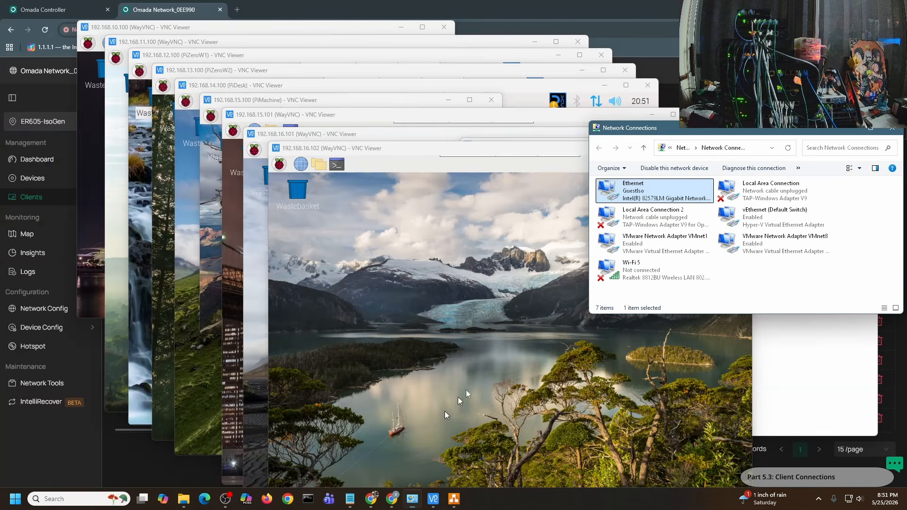
pyautogui.doubleClick(641, 199)
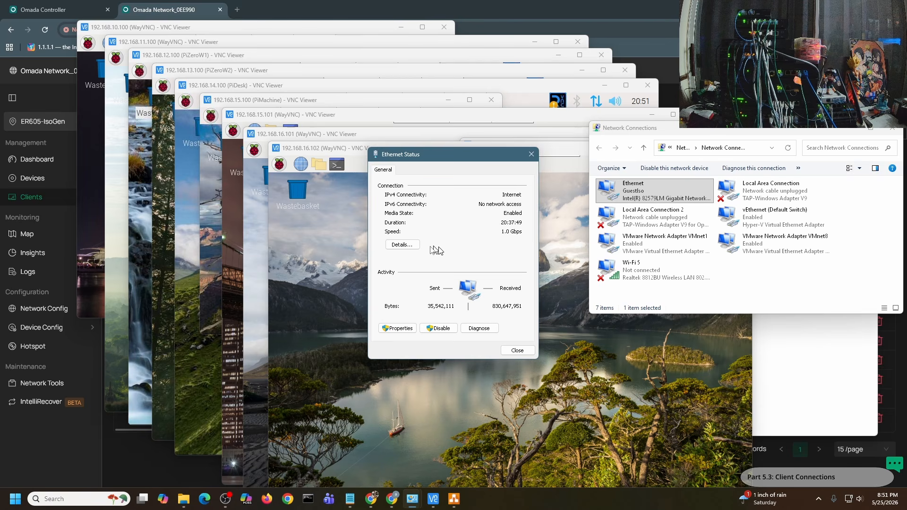
pyautogui.click(402, 244)
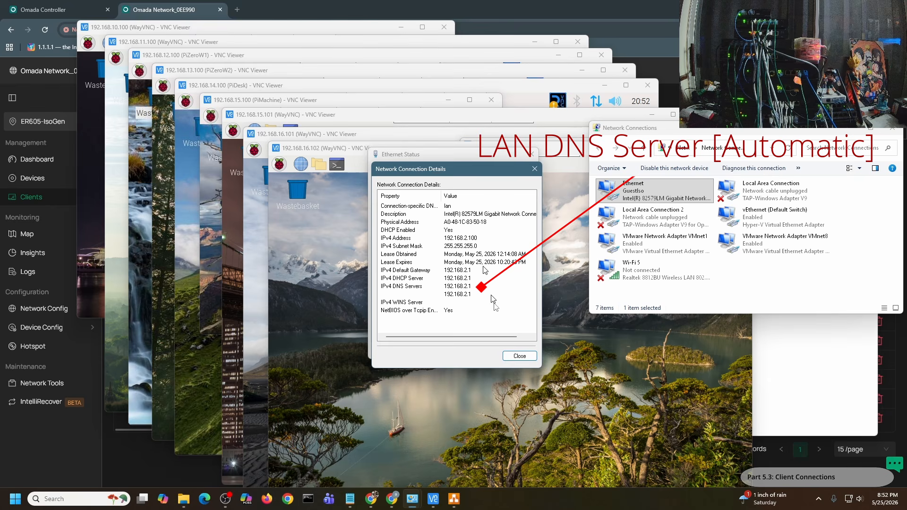
pyautogui.click(519, 356)
pyautogui.click(519, 350)
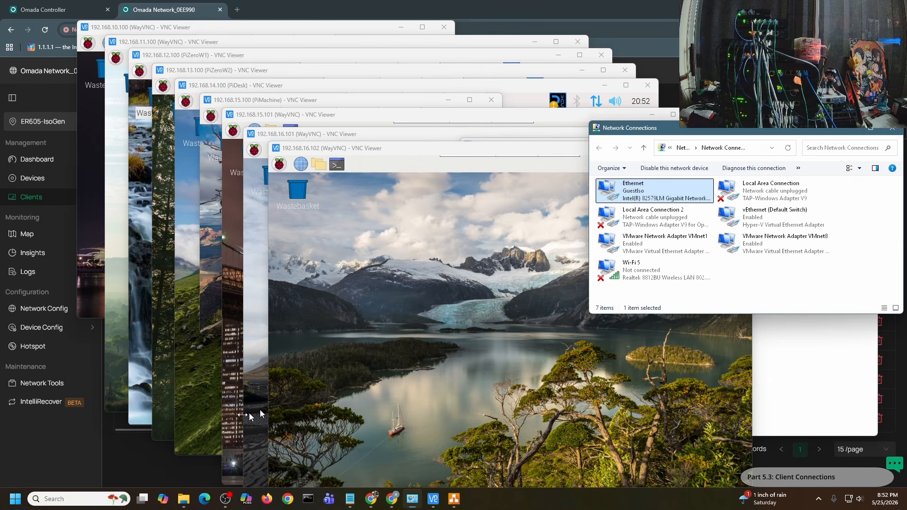
# Return to the Omada client list, open a Command Prompt beside it, and ping 192.168.10.100, 192.168.11.100 and 192.168.12.100.
pyautogui.click(153, 465)
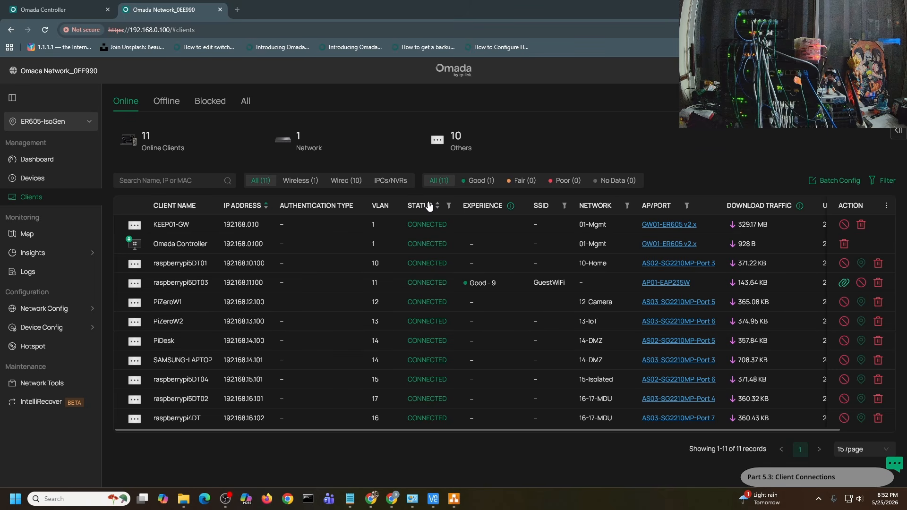
pyautogui.click(307, 498)
pyautogui.moveTo(331, 46); pyautogui.dragTo(659, 161)
pyautogui.write('ping 192.168.10.100')
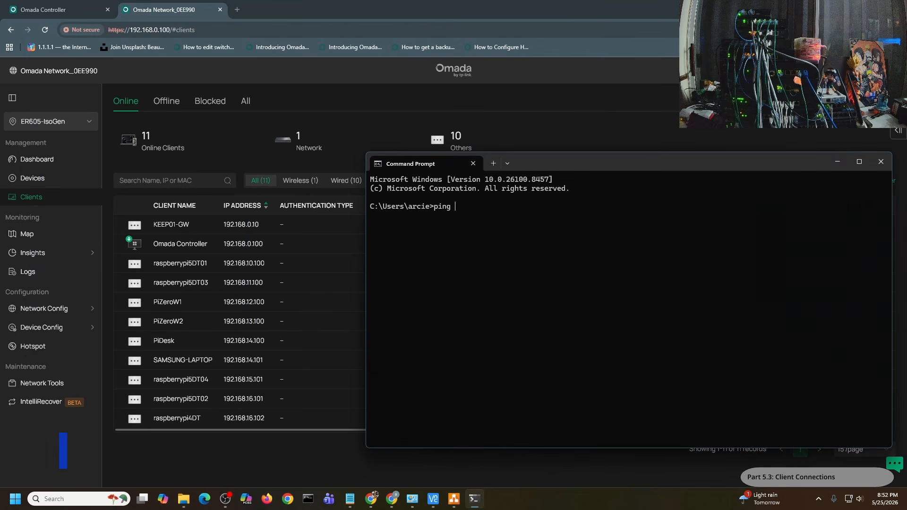
pyautogui.press('Return')
pyautogui.write('ping 192.168.11.100')
pyautogui.press('Return')
pyautogui.write('ping 192.168.12.100')
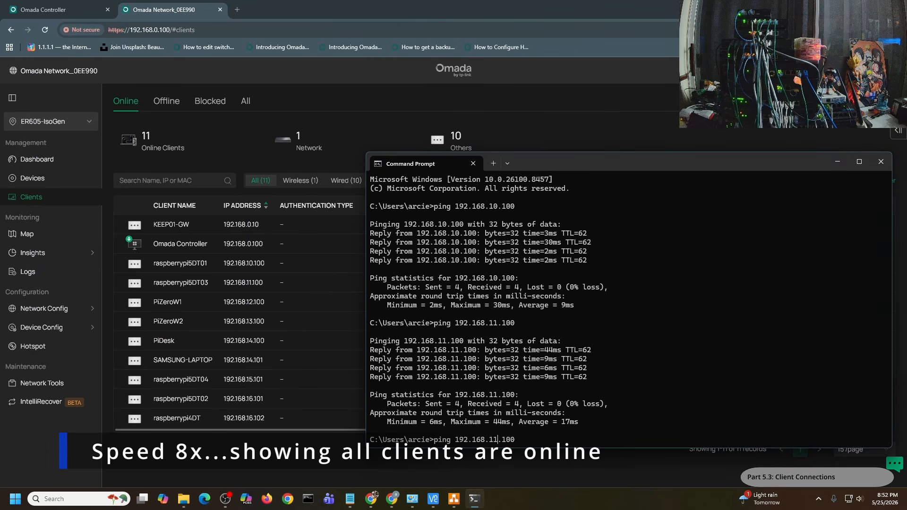
pyautogui.press('Return')
# Ping the clients at 192.168.13.100, 192.168.14.100 and 192.168.14.101.
pyautogui.write('ping 192.168.13.100')
pyautogui.press('Return')
pyautogui.write('ping 192.168.14.100')
pyautogui.press('Return')
pyautogui.write('ping 192.168.14.101')
pyautogui.press('Return')
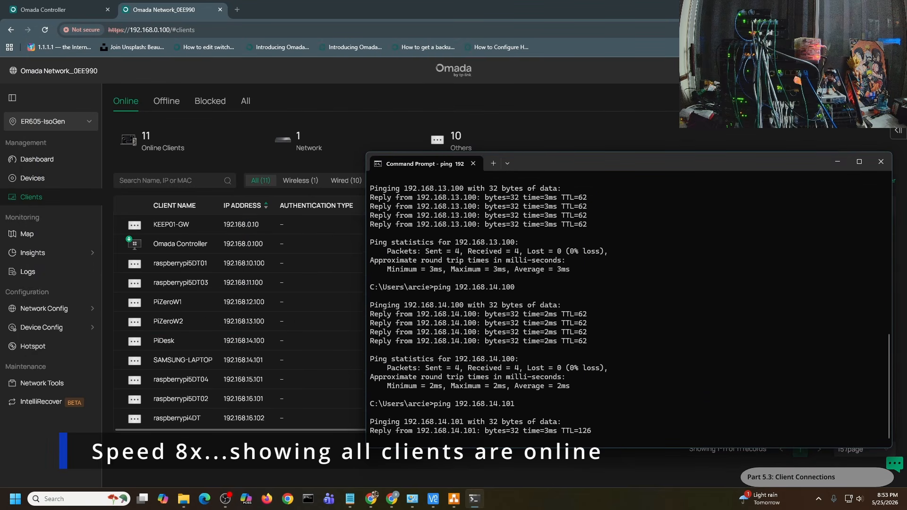
# Ping the clients at 192.168.15.101, 192.168.16.101 and 192.168.16.102.
pyautogui.write('ping 192.168.15.101')
pyautogui.press('Return')
pyautogui.write('ping 192.168.16.101')
pyautogui.press('Return')
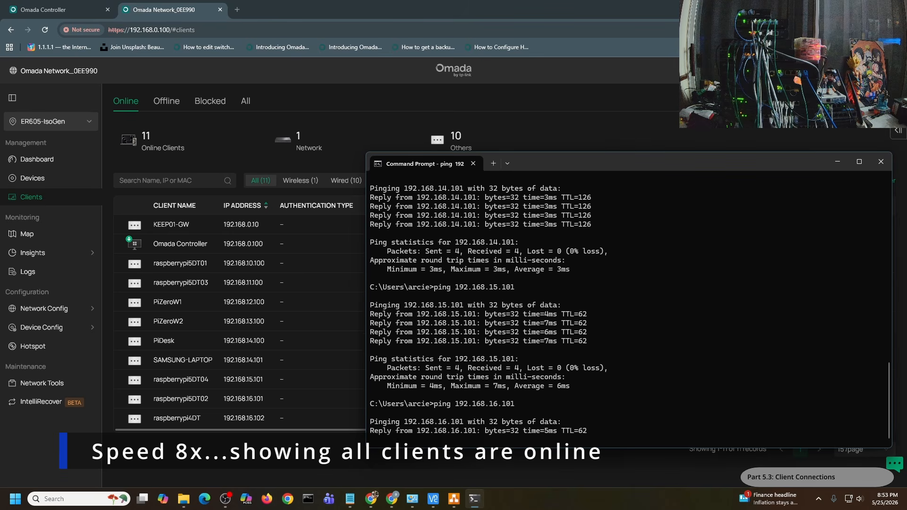
pyautogui.write('ping 192.168.16.102')
pyautogui.press('Return')
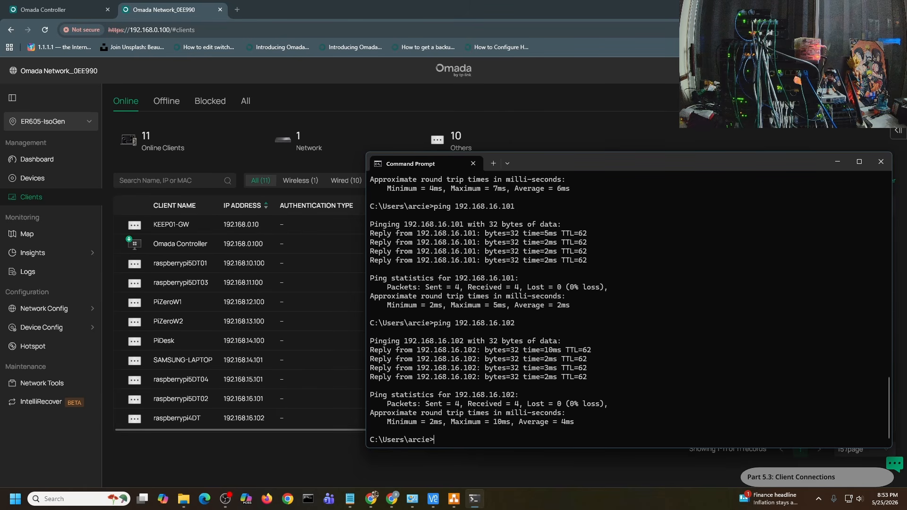
# Ping the client raspberrypi5DT01 by its host name from the Command Prompt.
pyautogui.write('ping ')
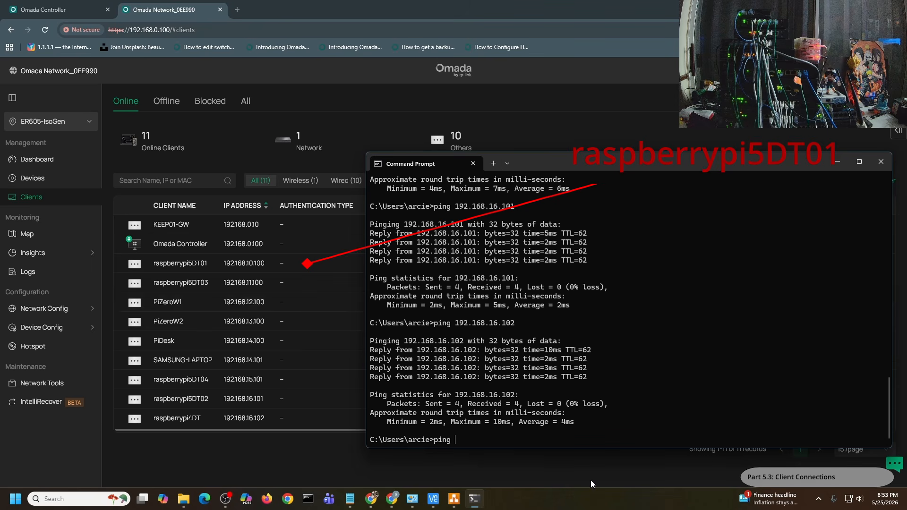
pyautogui.write('raspb')
pyautogui.write('erry')
pyautogui.write('pi')
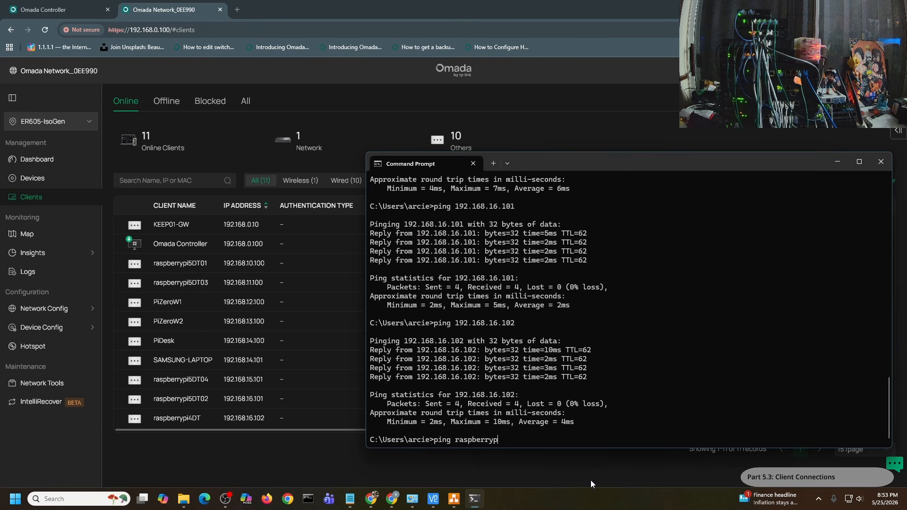
pyautogui.write('5DT01')
pyautogui.press('Return')
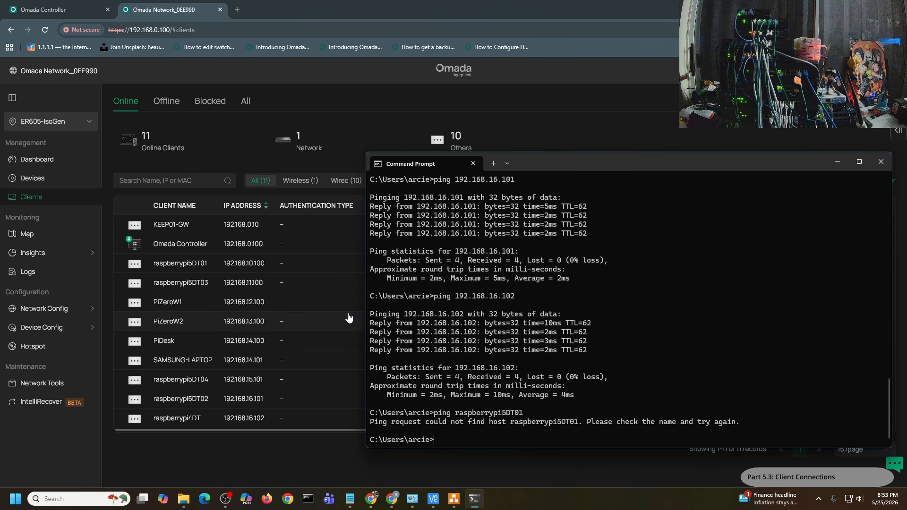
# Ping the clients raspberrypi5DT03 and raspberrypi5DT02 by host name.
pyautogui.press('Up')
pyautogui.press('BackSpace')
pyautogui.write('3')
pyautogui.press('Return')
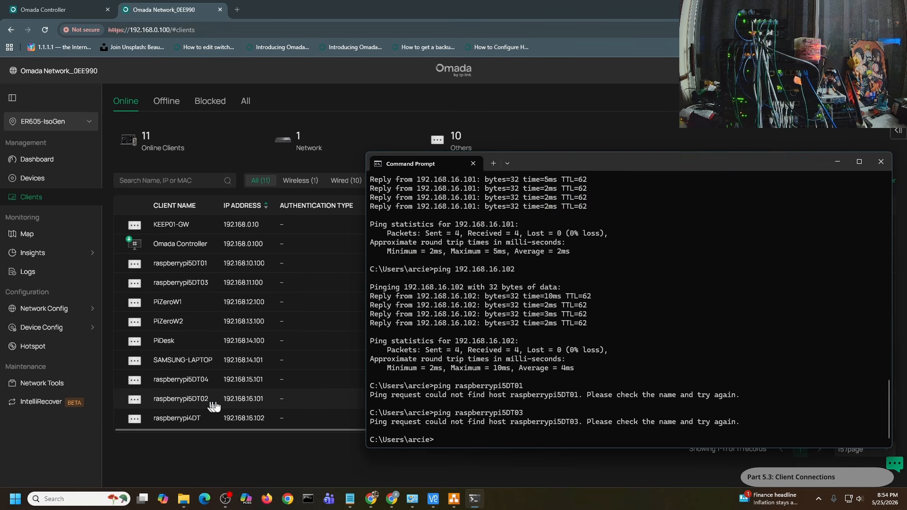
pyautogui.press('Up')
pyautogui.press('BackSpace')
pyautogui.write('2')
pyautogui.press('Return')
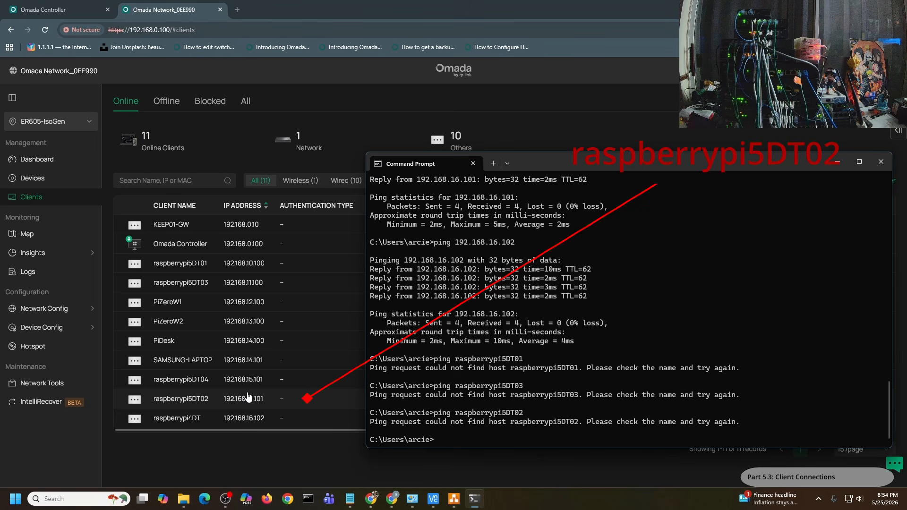
# Start nslookup to check the default DNS server, view the network diagram in draw.io, and return to the Command Prompt.
pyautogui.write('nslookup')
pyautogui.press('Return')
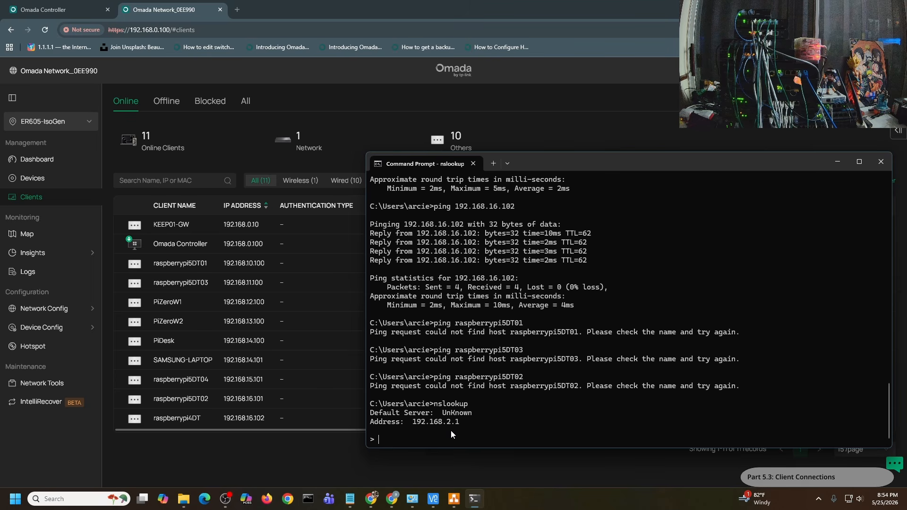
pyautogui.click(454, 499)
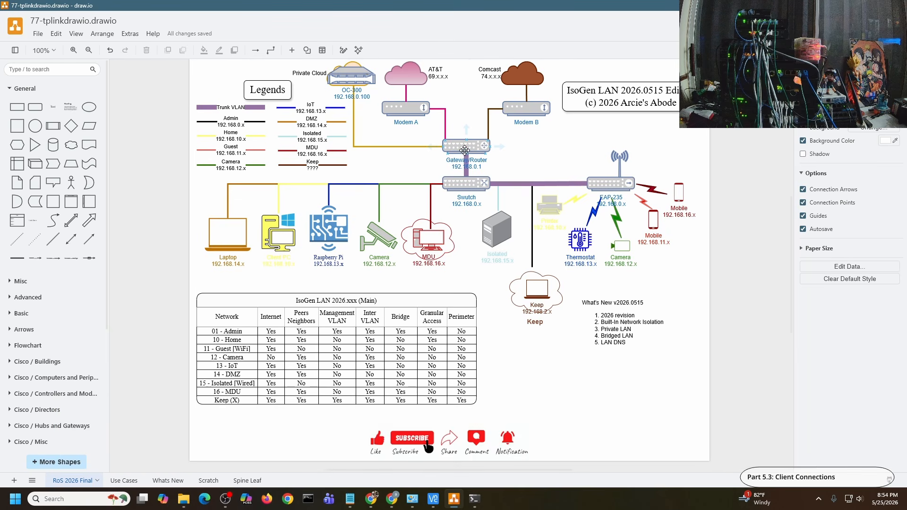
pyautogui.click(852, 5)
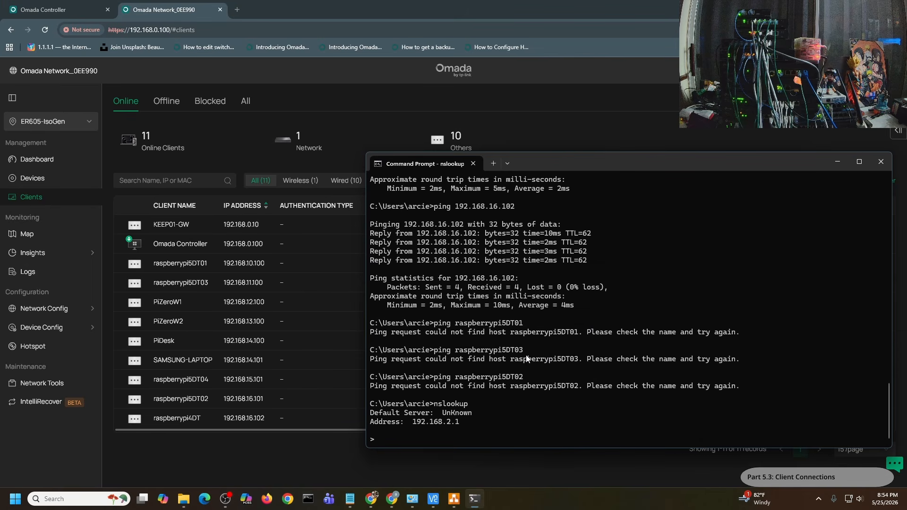
# Look up the public domains google.com, cnn.com, yahoo.com and reddit.com in nslookup.
pyautogui.write('google.com')
pyautogui.press('Return')
pyautogui.write('cnn.com')
pyautogui.press('Return')
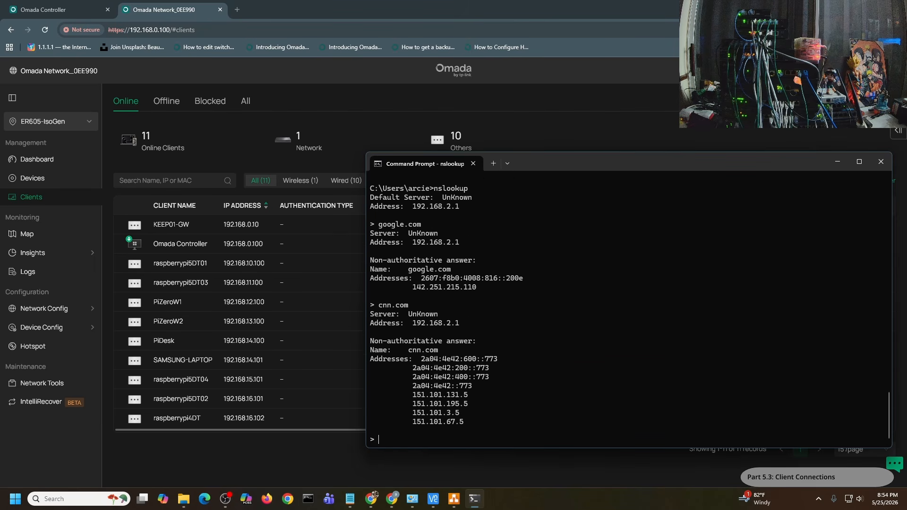
pyautogui.write('yahoo.com')
pyautogui.press('Return')
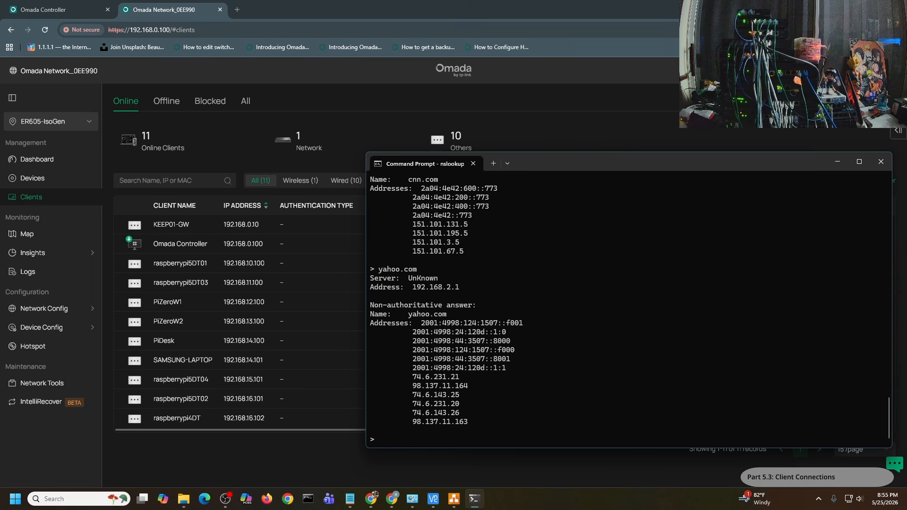
pyautogui.write('reddit.com')
pyautogui.press('Return')
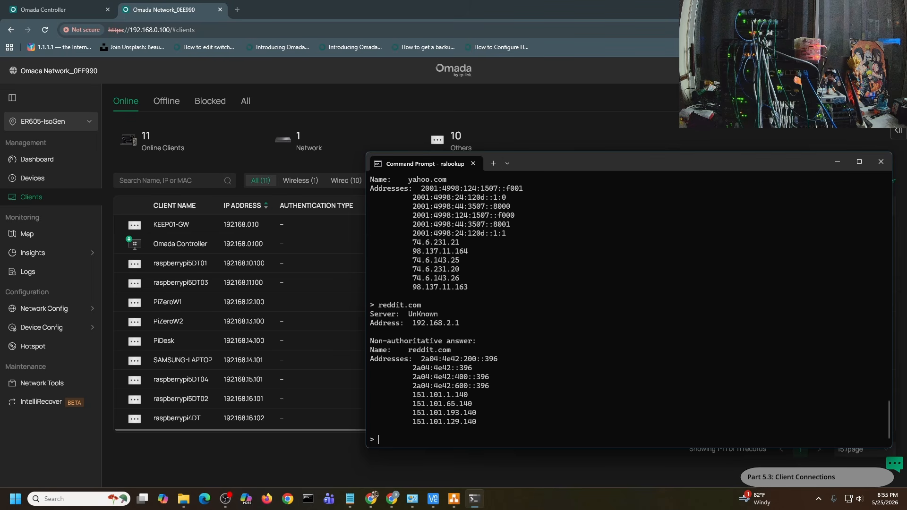
# Look up PiDesk in nslookup, exit nslookup, and ping PiDesk by host name.
pyautogui.write('PiDesk')
pyautogui.press('Return')
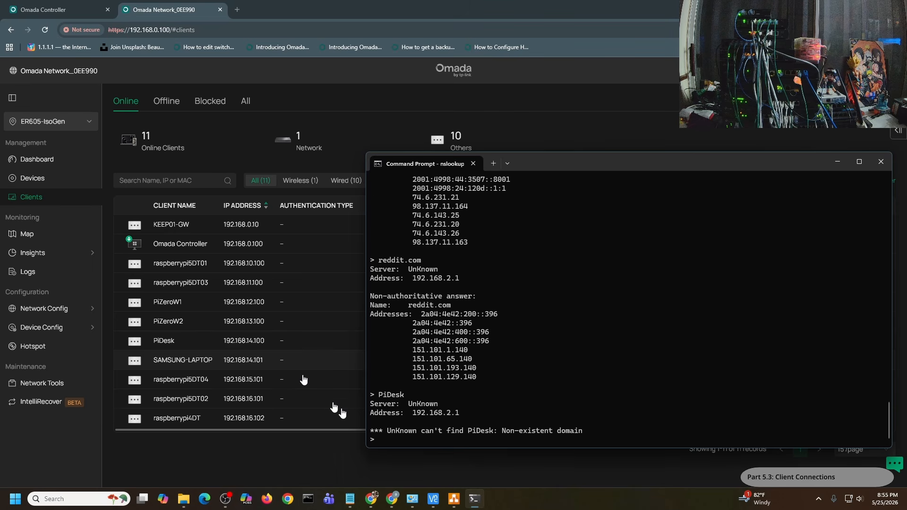
pyautogui.write('exit')
pyautogui.press('Return')
pyautogui.write('ou')
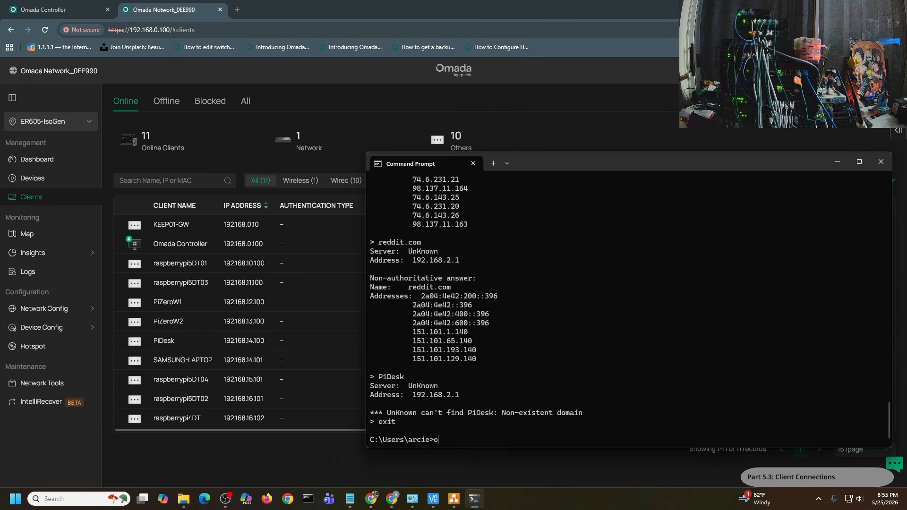
pyautogui.press('BackSpace')
pyautogui.press('BackSpace')
pyautogui.write('ping PiDesk')
pyautogui.press('Return')
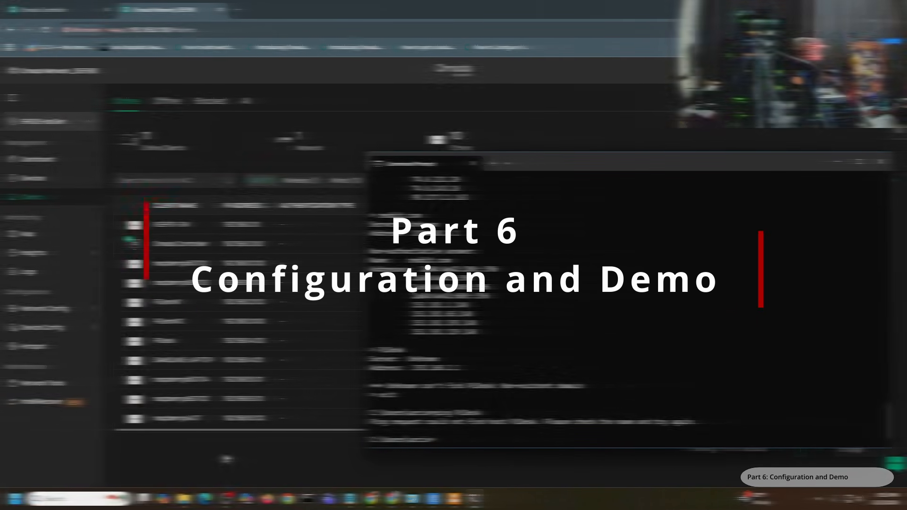
# Switch back to the Omada controller and open the site's LAN DNS profile list.
pyautogui.click(225, 453)
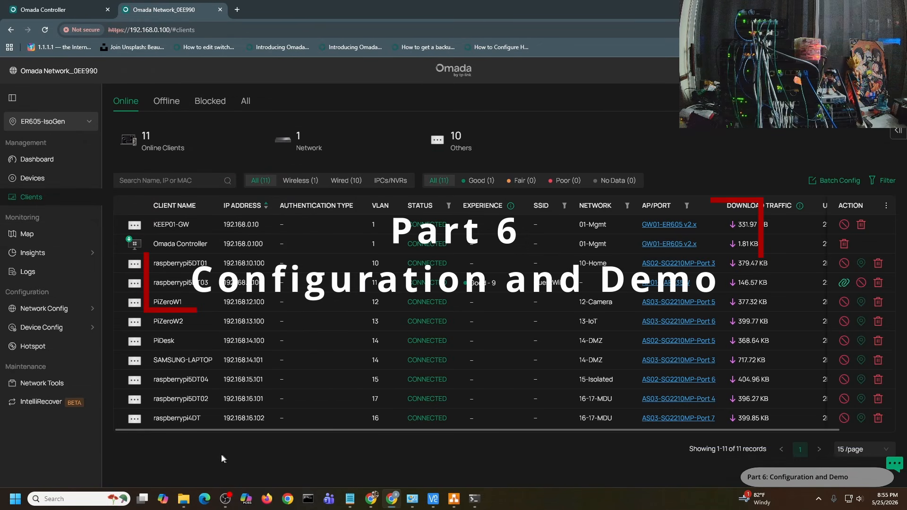
pyautogui.click(64, 311)
pyautogui.click(227, 161)
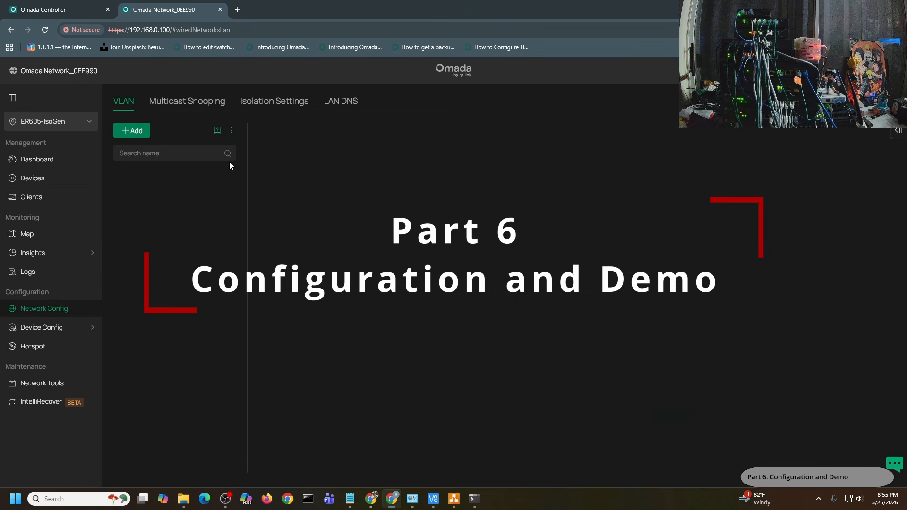
pyautogui.click(345, 104)
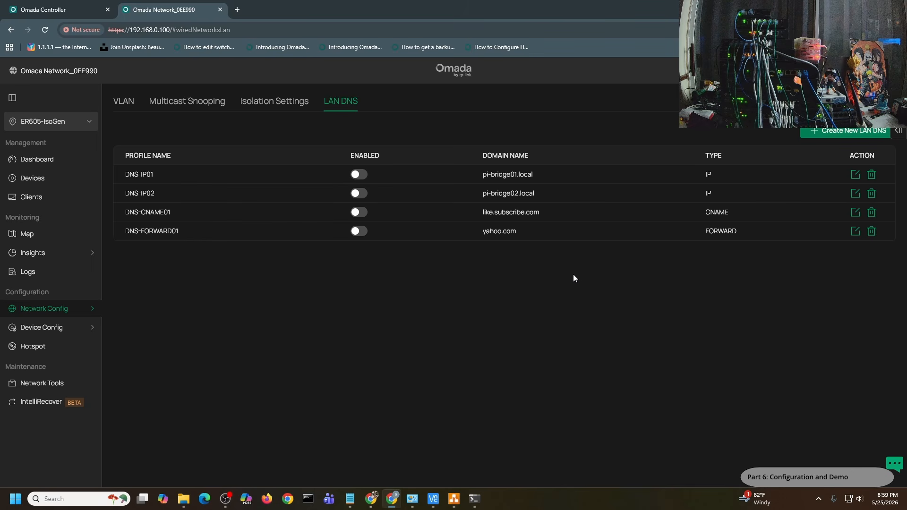
# Start a new LAN DNS profile named ip-DNS01 with the domain name PiDesk.local.com.
pyautogui.click(845, 134)
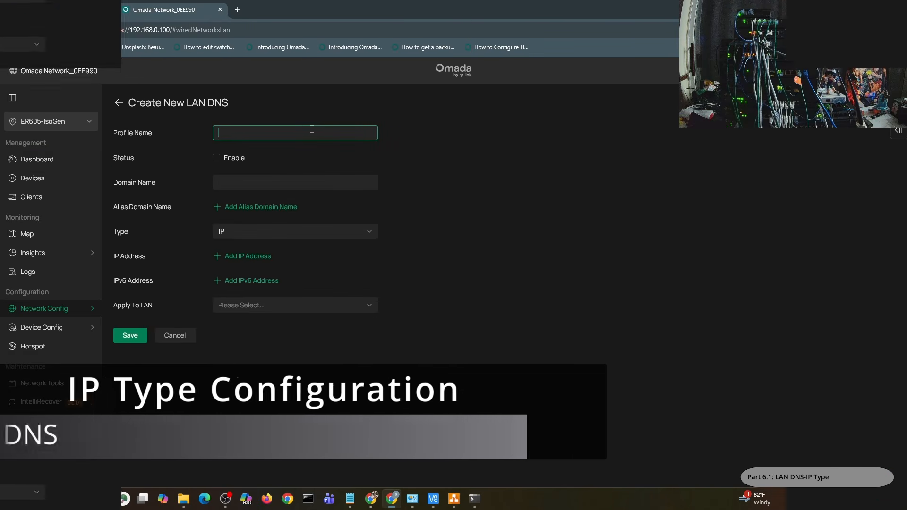
pyautogui.write('i')
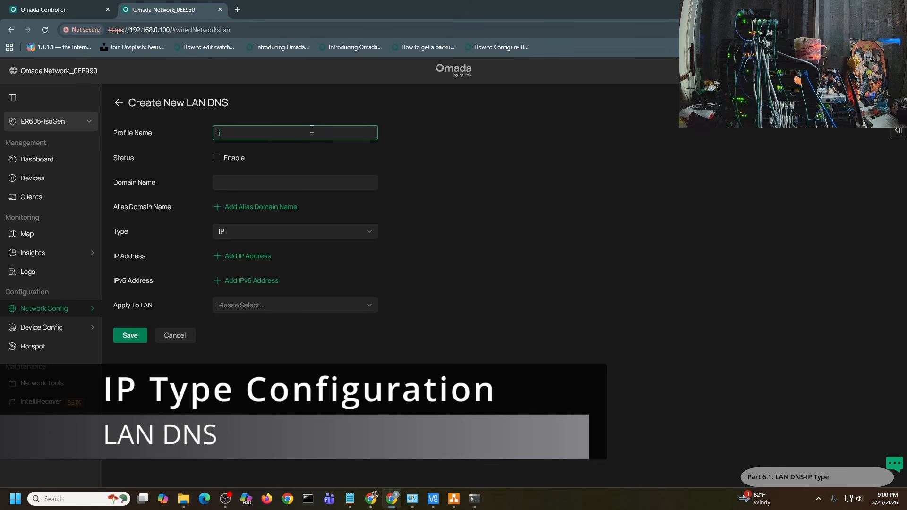
pyautogui.write('p-DNS01')
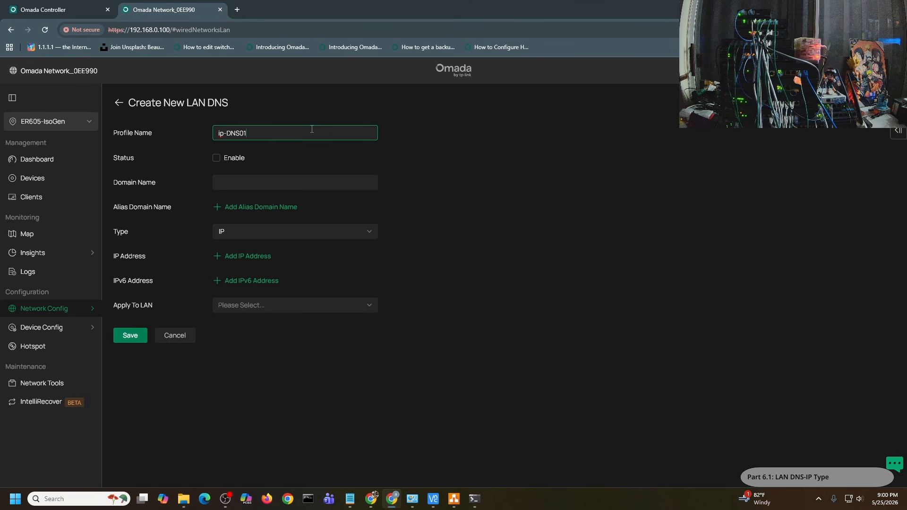
pyautogui.click(249, 181)
pyautogui.write('P')
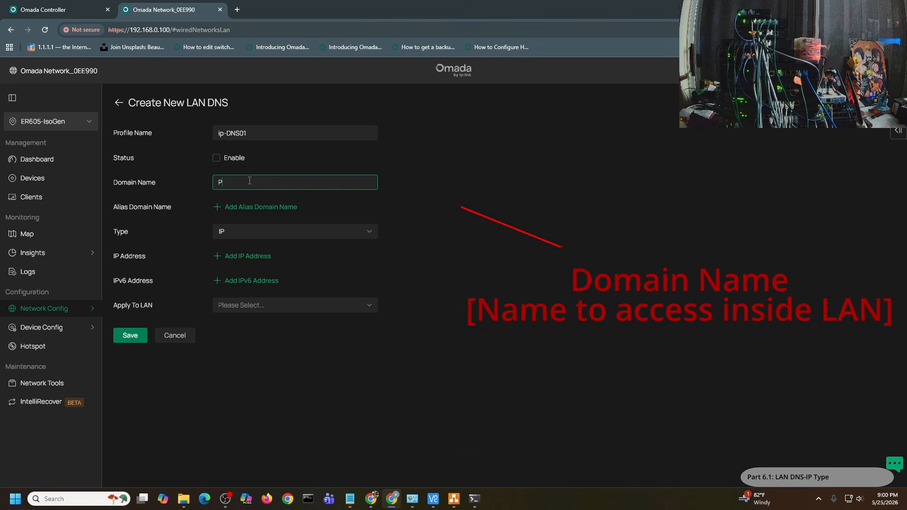
pyautogui.write('iDesk.local.com')
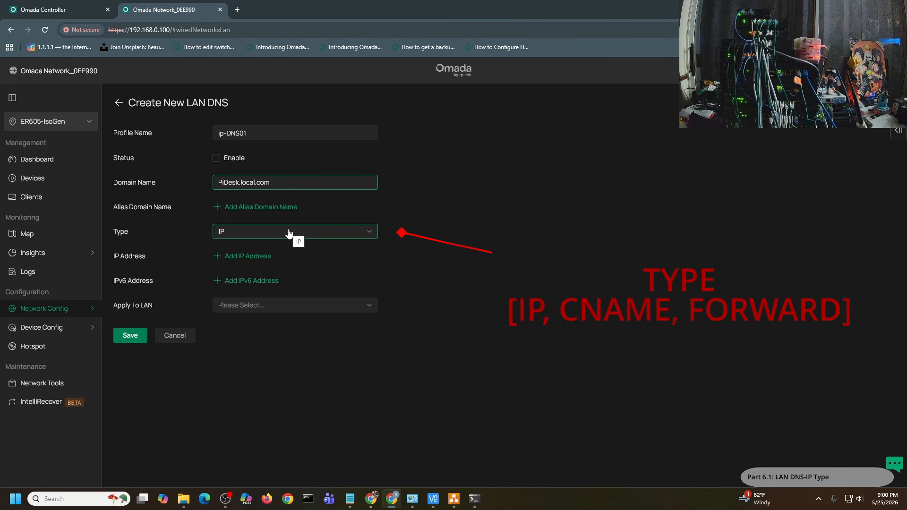
# Add the IP address 192.168.14.100 to the profile, apply it to all LANs, and save it.
pyautogui.click(247, 259)
pyautogui.click(361, 277)
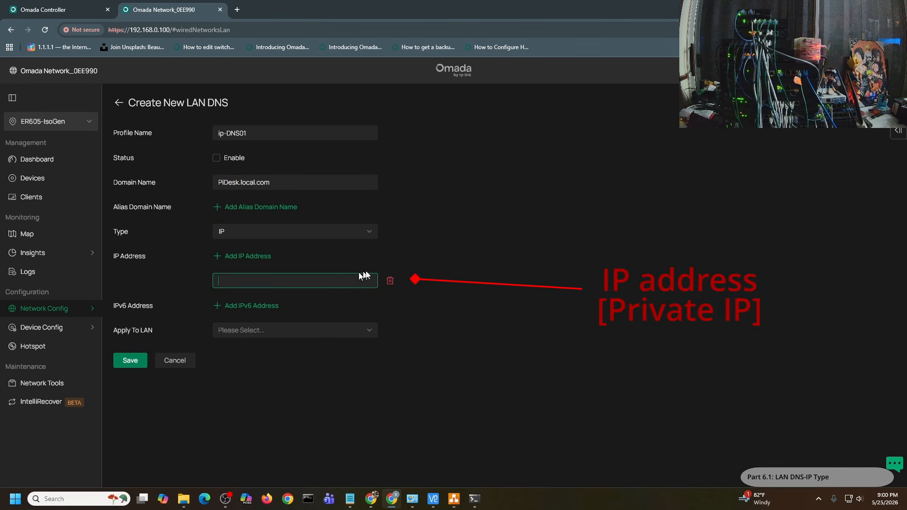
pyautogui.write('192.168.14.100')
pyautogui.click(305, 336)
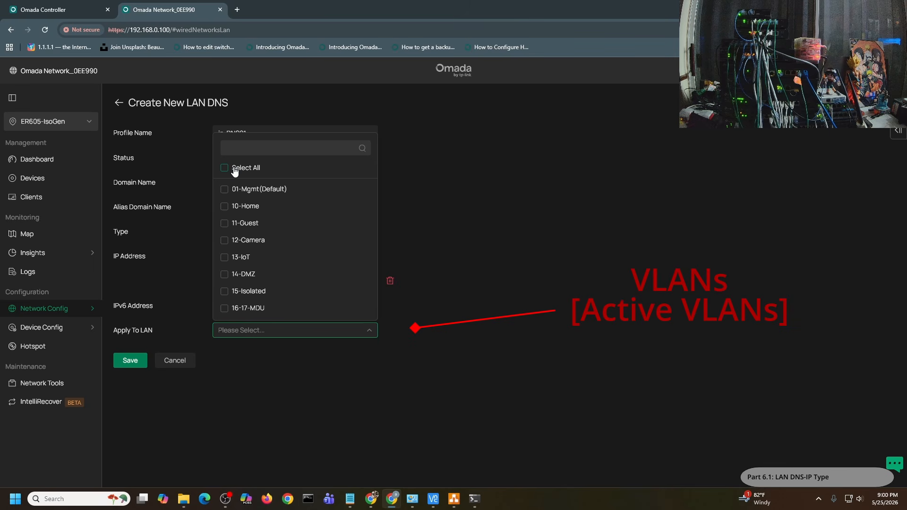
pyautogui.click(235, 170)
pyautogui.click(131, 398)
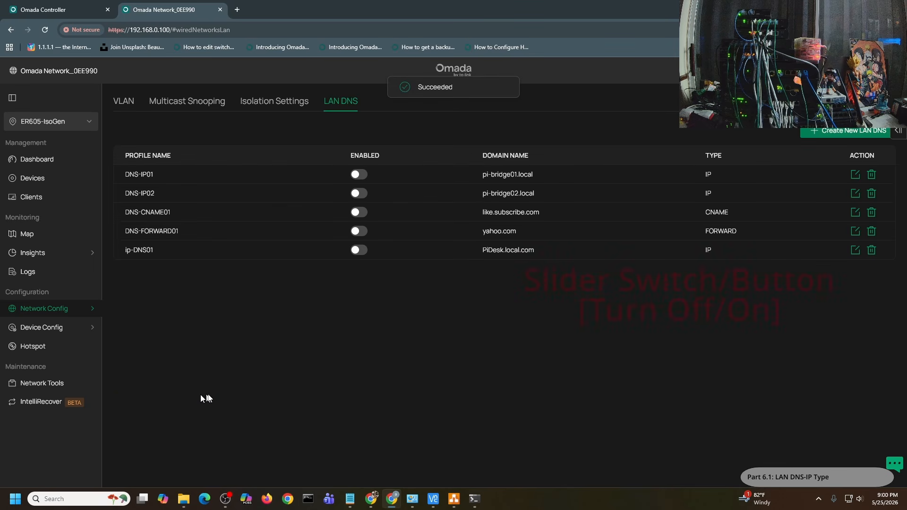
# Switch to the Command Prompt and ping PiDesk.local.com while the ip-DNS01 profile is still disabled.
pyautogui.moveTo(475, 501)
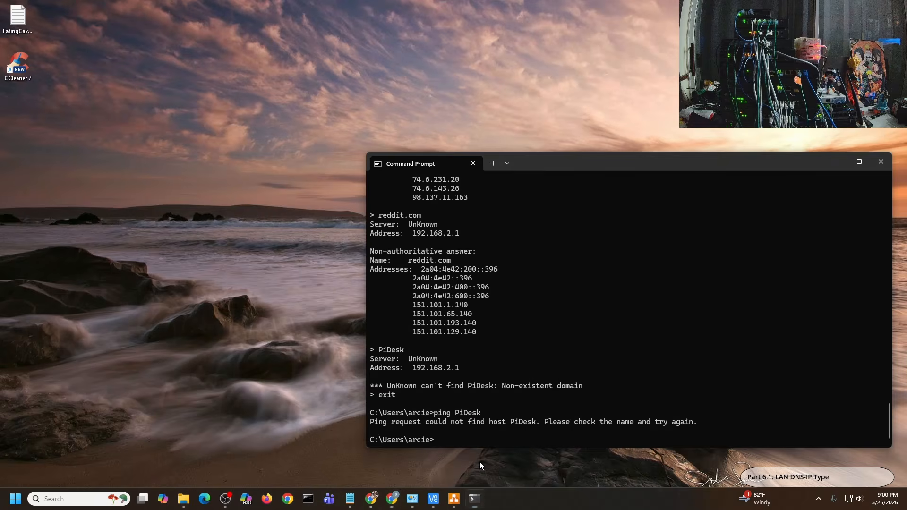
pyautogui.click(480, 461)
pyautogui.write('pi')
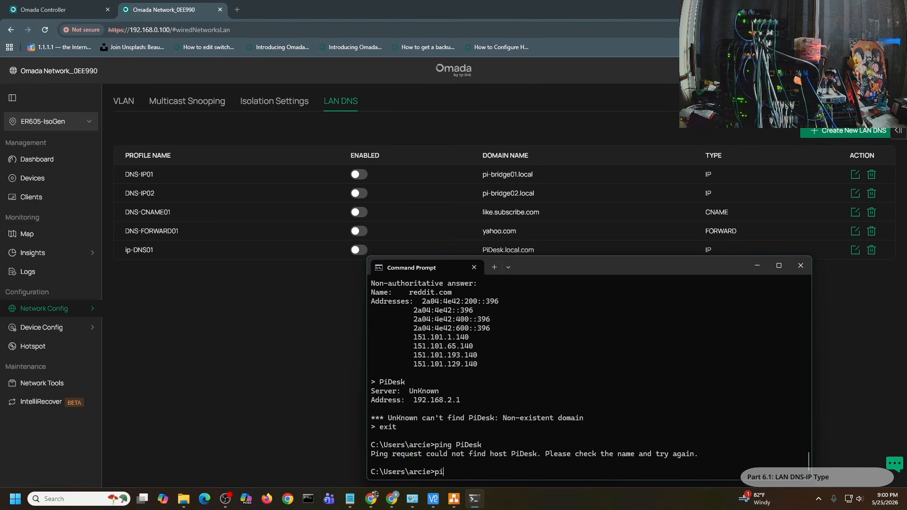
pyautogui.write('ng PiDesk.local.com')
pyautogui.press('Return')
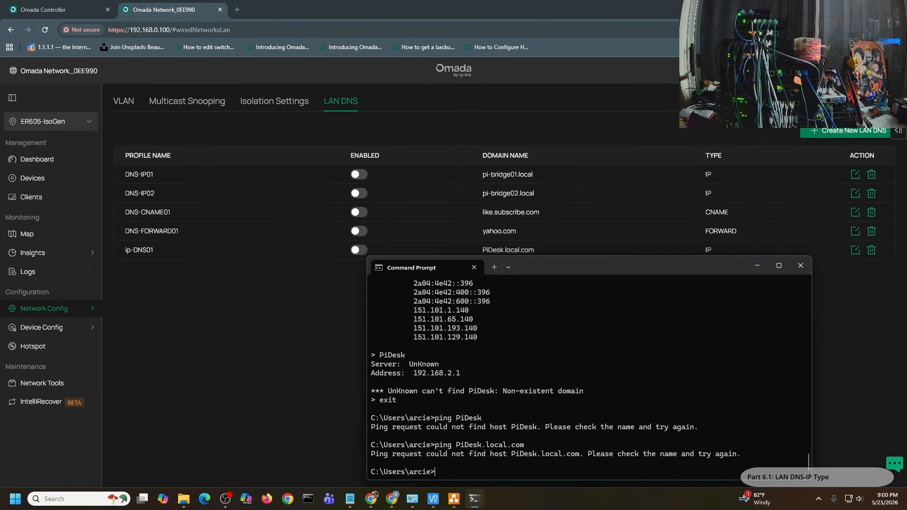
# Enable the ip-DNS01 profile in Omada and ping PiDesk.local.com again from the Command Prompt.
pyautogui.click(392, 499)
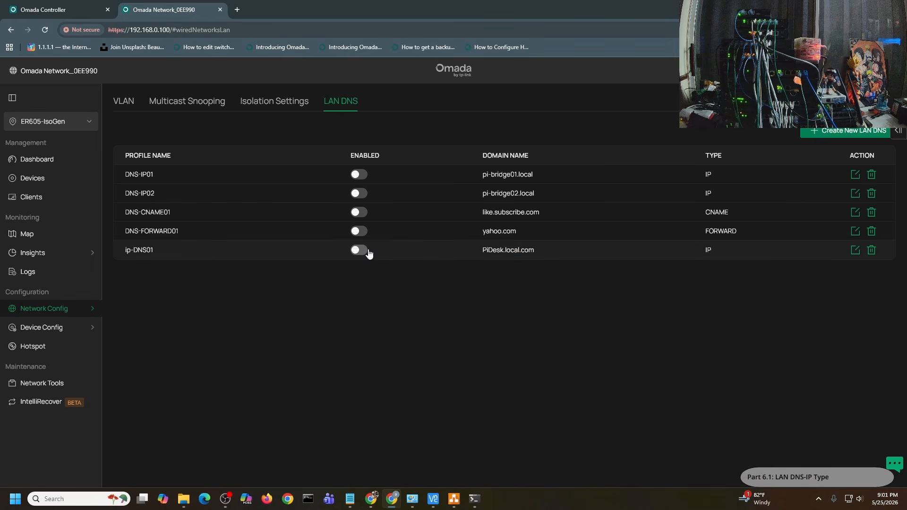
pyautogui.click(369, 253)
pyautogui.click(474, 499)
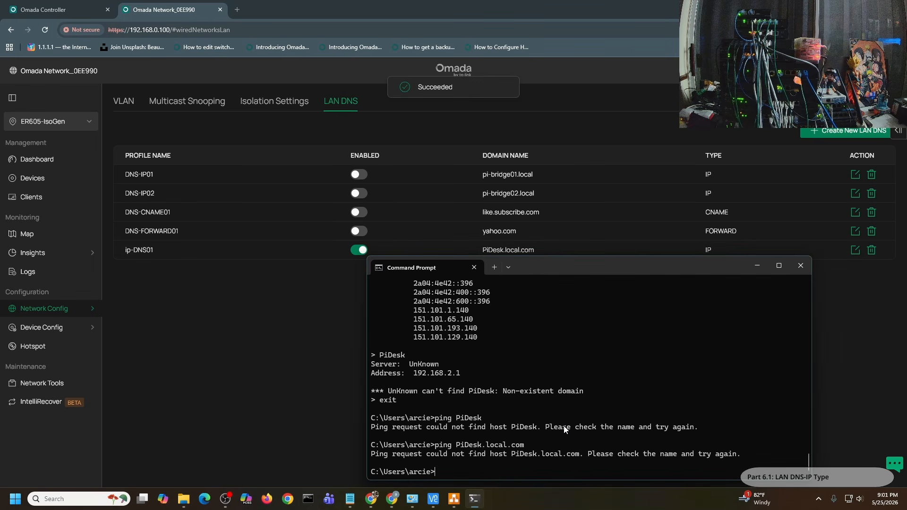
pyautogui.press('Up')
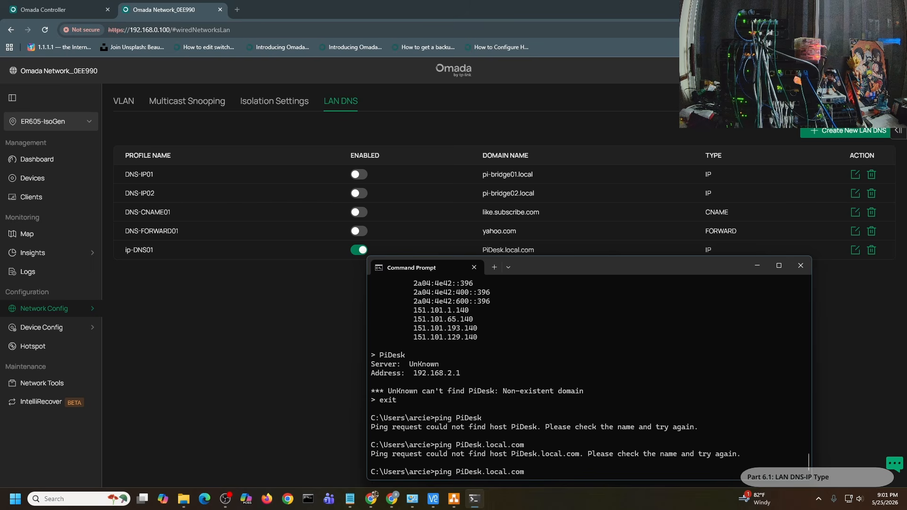
pyautogui.press('Return')
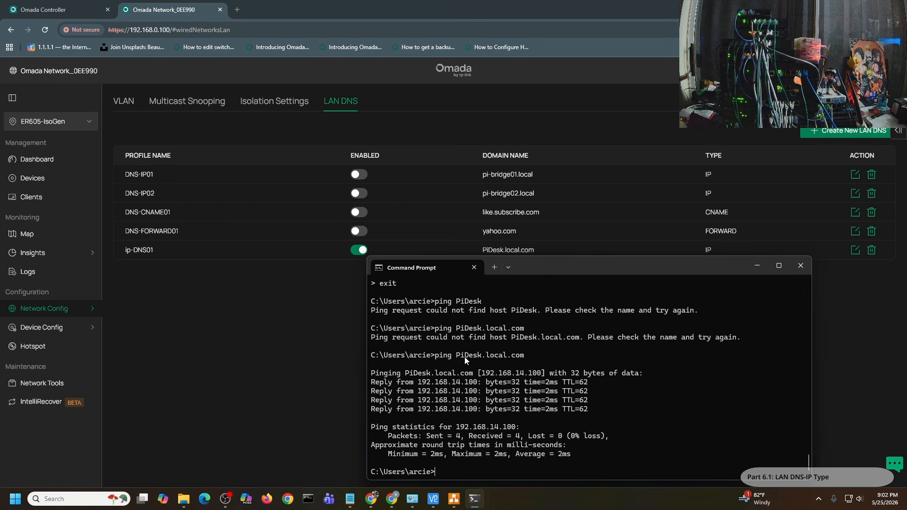
# Start a new enabled LAN DNS profile named ip-DNS02 with the domain name raspberrypi5DT01.local.
pyautogui.click(824, 130)
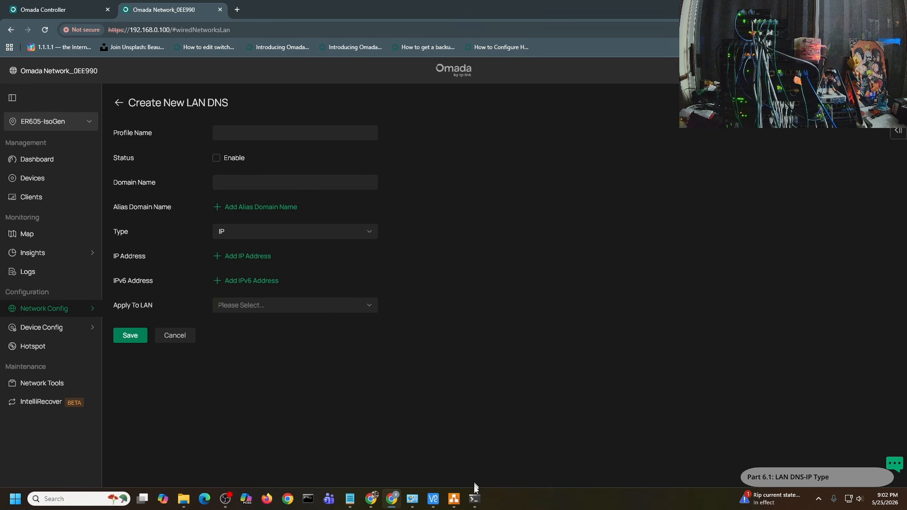
pyautogui.click(278, 134)
pyautogui.write('ip-DNS02')
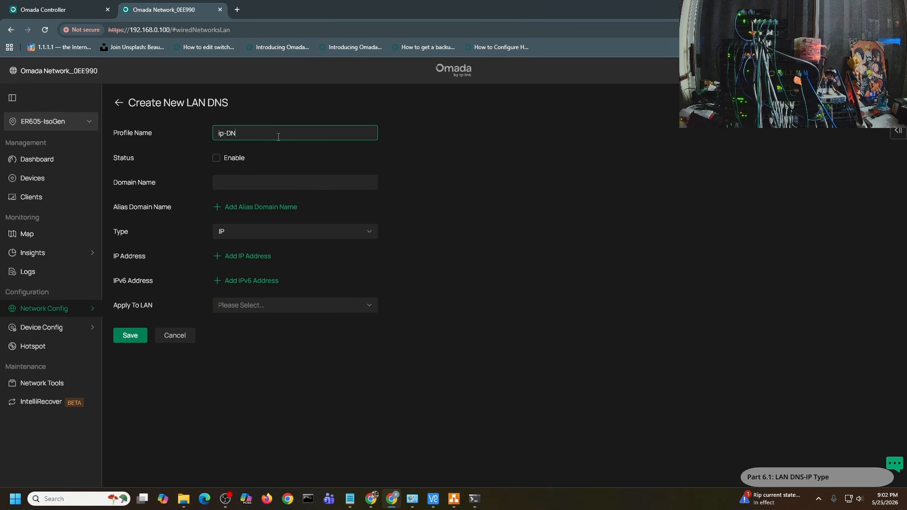
pyautogui.click(234, 182)
pyautogui.write('raspberrypi5DT01')
pyautogui.click(227, 161)
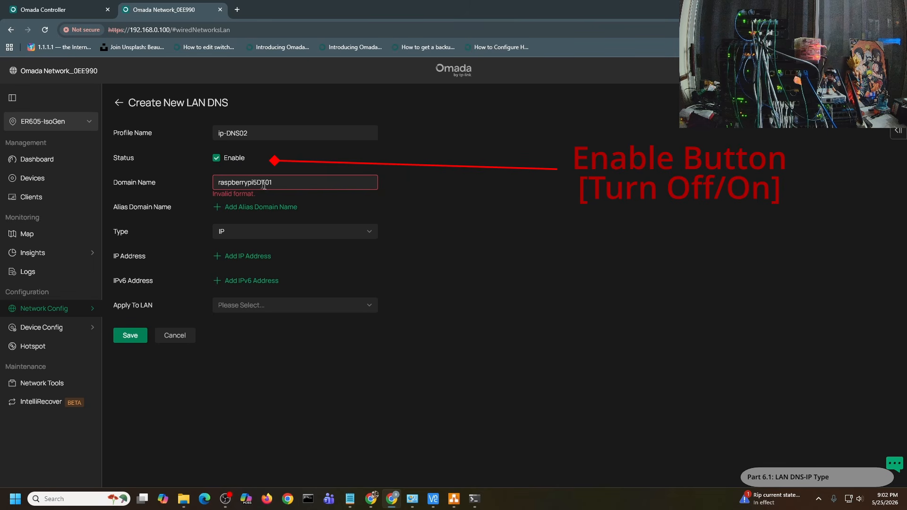
pyautogui.write('.local')
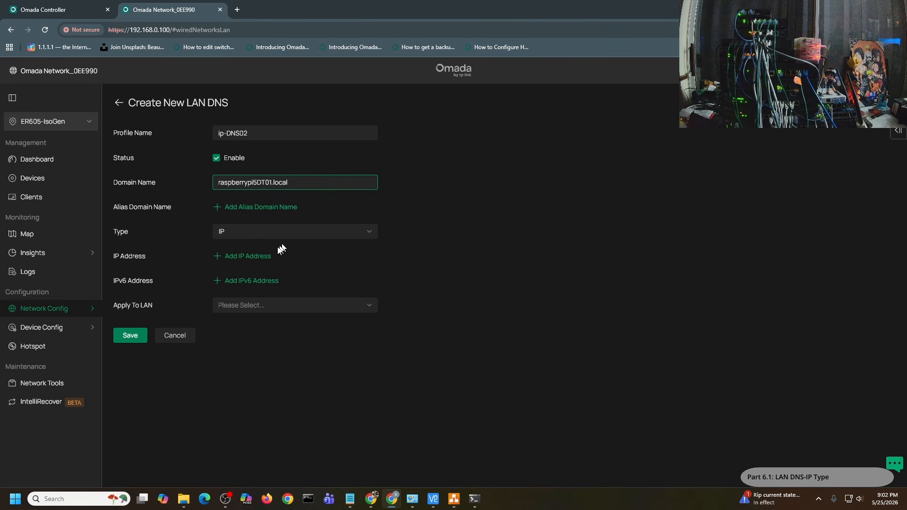
# Add the IP address 192.168.10.100 to the ip-DNS02 profile, apply it to all LANs, and save it.
pyautogui.click(247, 256)
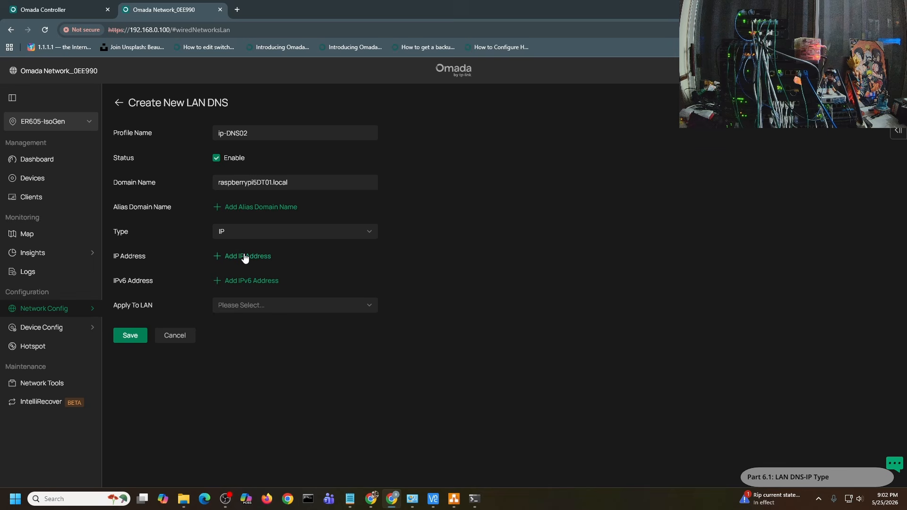
pyautogui.click(245, 257)
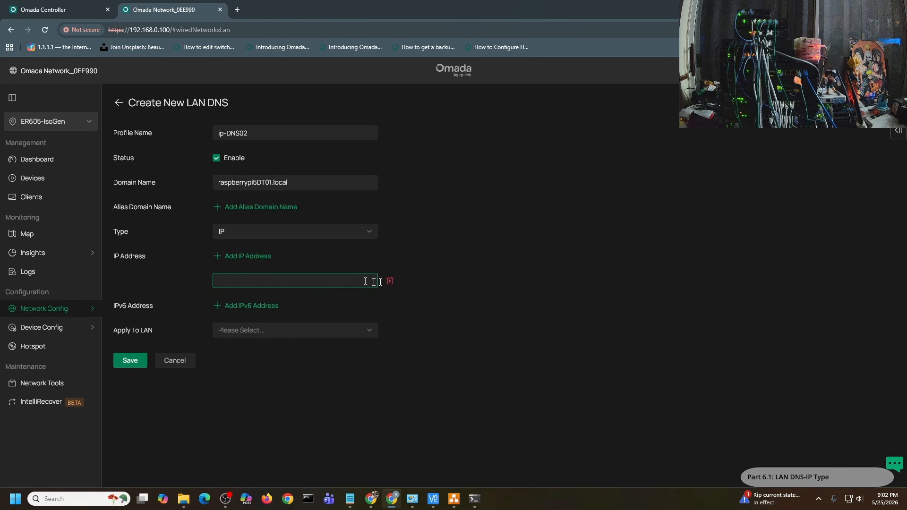
pyautogui.write('192.168.10.100')
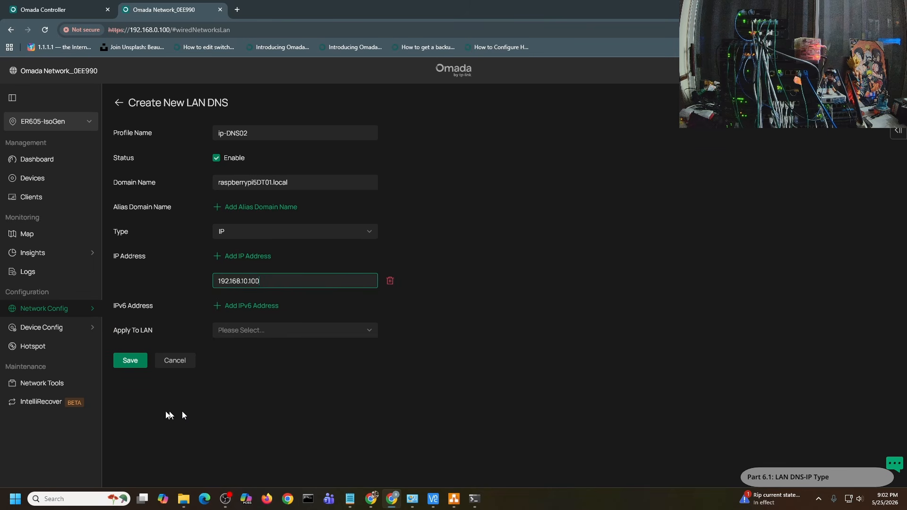
pyautogui.click(264, 330)
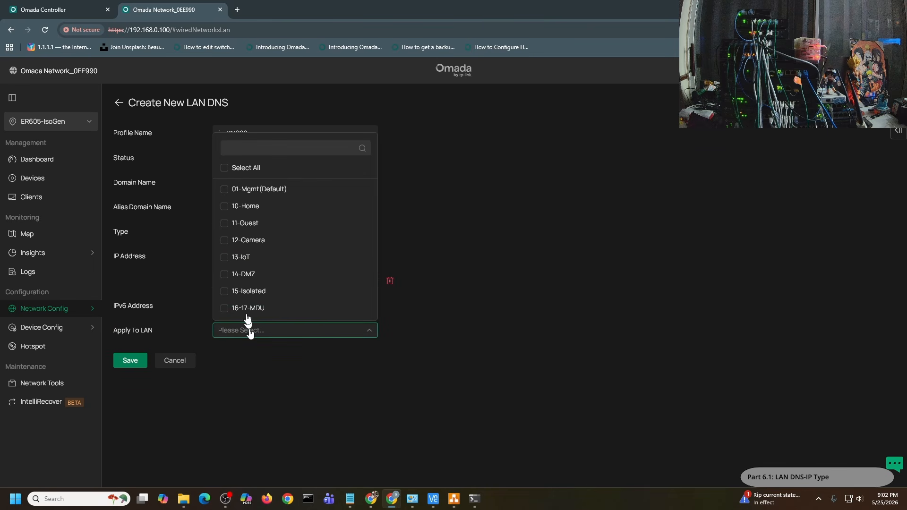
pyautogui.click(236, 168)
pyautogui.click(131, 406)
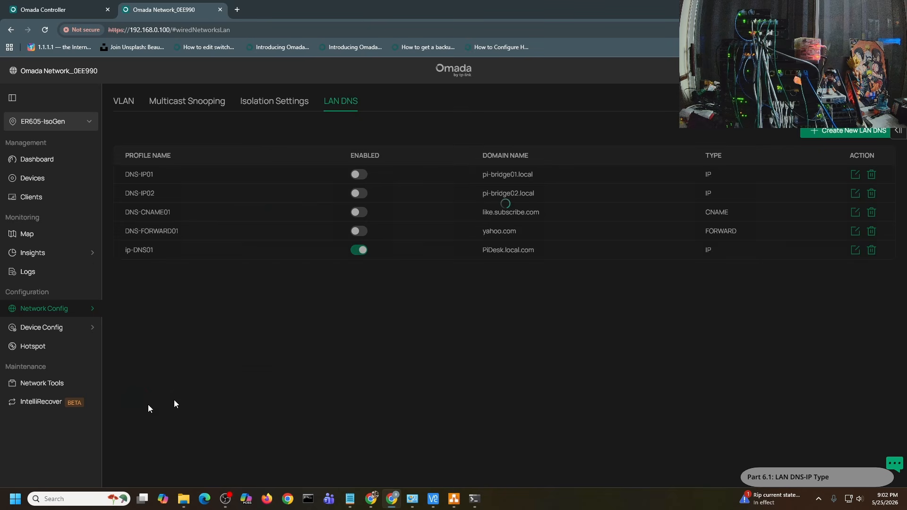
# Switch to the Command Prompt and ping raspberrypi5DT01.local.
pyautogui.click(474, 499)
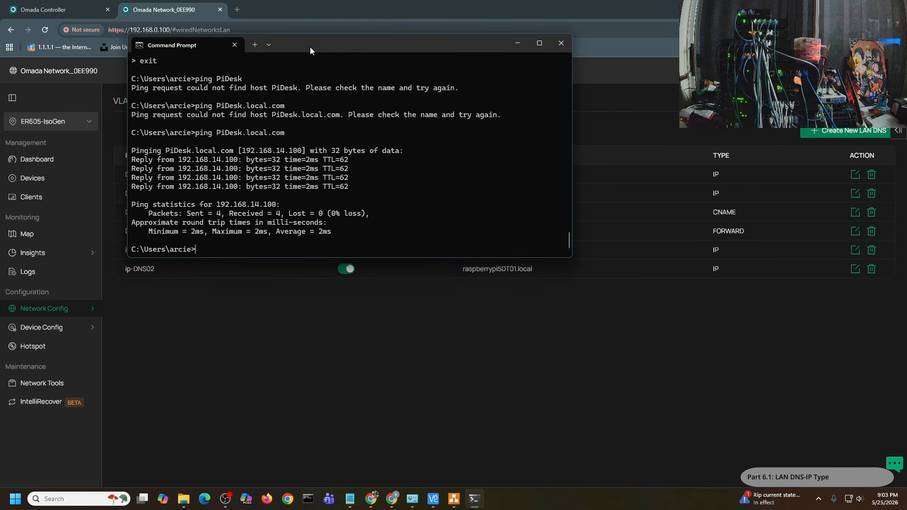
pyautogui.write('ping')
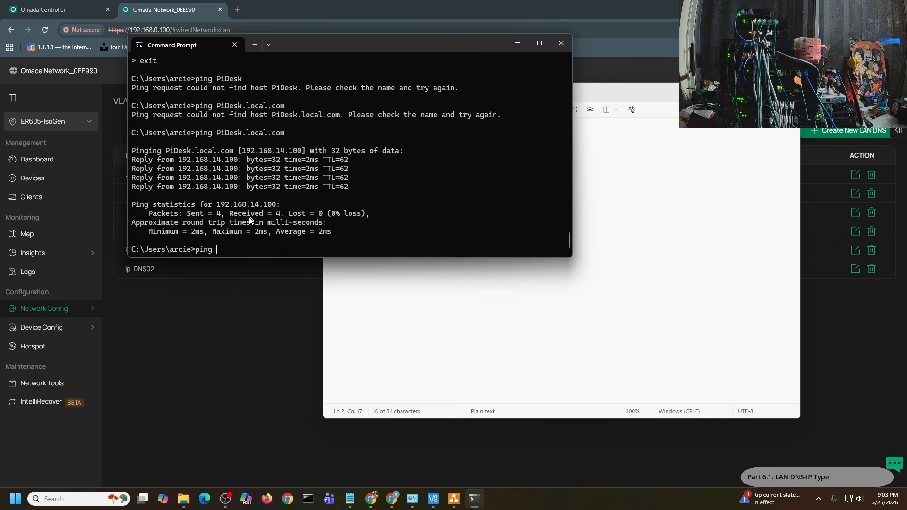
pyautogui.write('raspberrypi5DT01')
pyautogui.write('.local')
pyautogui.press('Return')
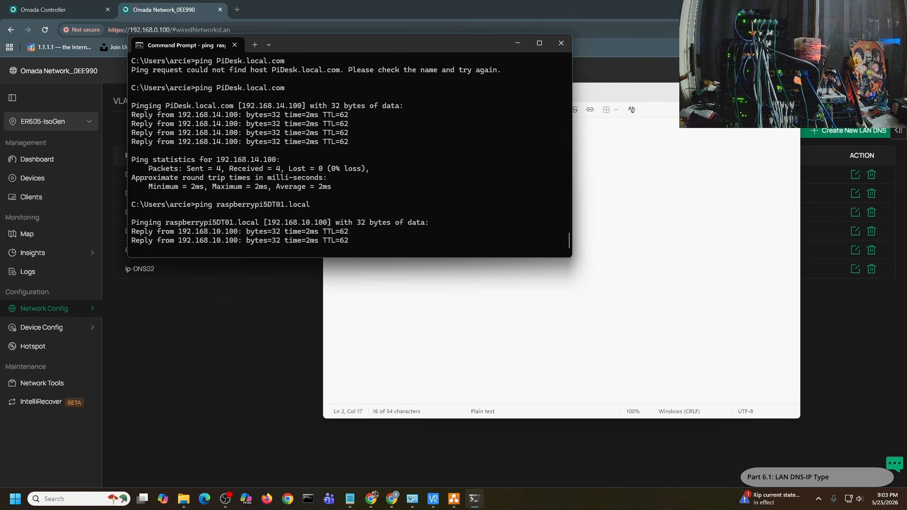
pyautogui.click(350, 498)
pyautogui.click(350, 499)
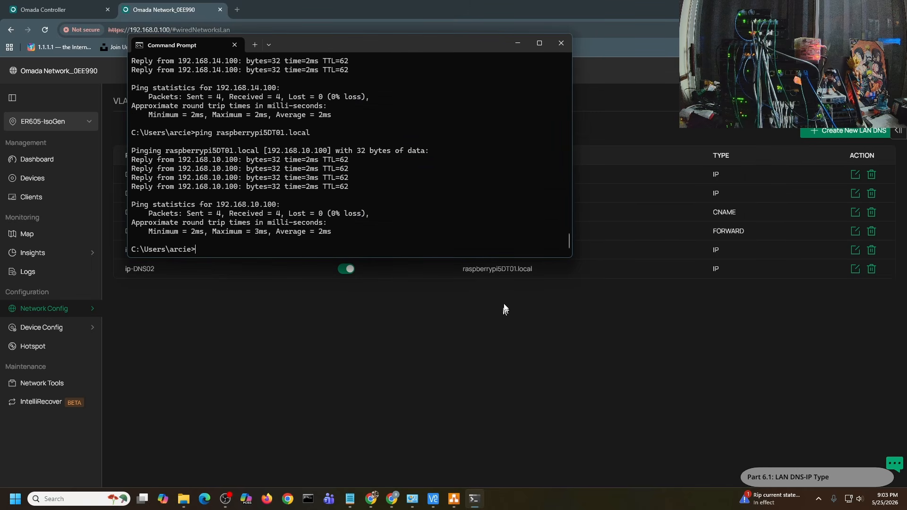
# Return to Omada and disable both the ip-DNS01 and ip-DNS02 profiles.
pyautogui.click(486, 347)
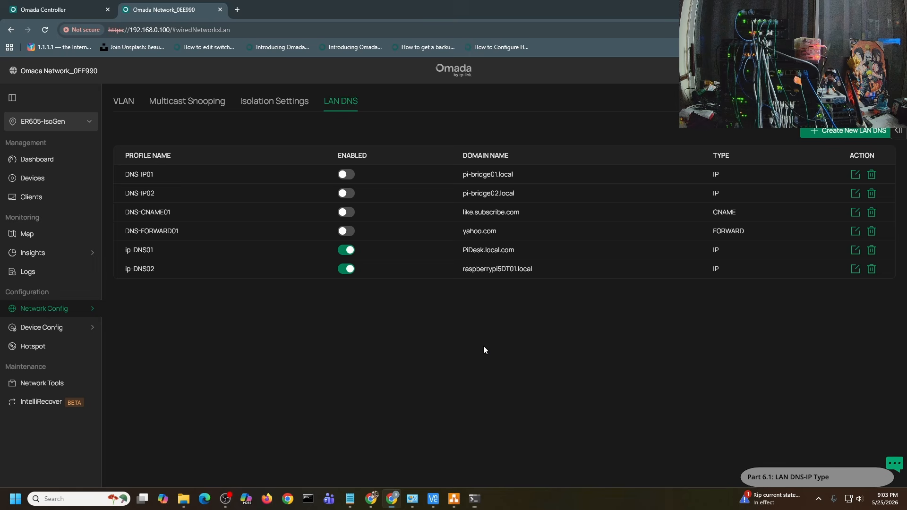
pyautogui.click(349, 251)
pyautogui.click(346, 270)
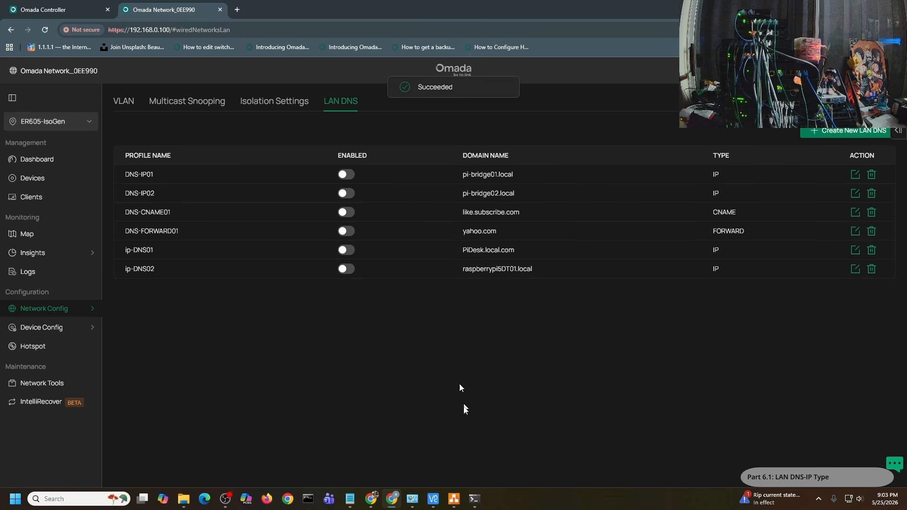
# Switch to the Command Prompt and flush the DNS resolver cache with ipconfig /flushdns.
pyautogui.click(474, 498)
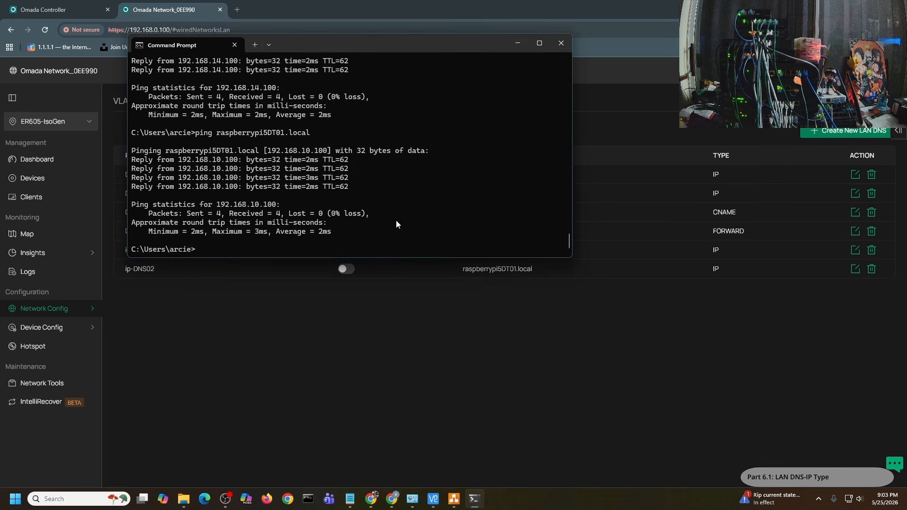
pyautogui.write('ipconfig /flis')
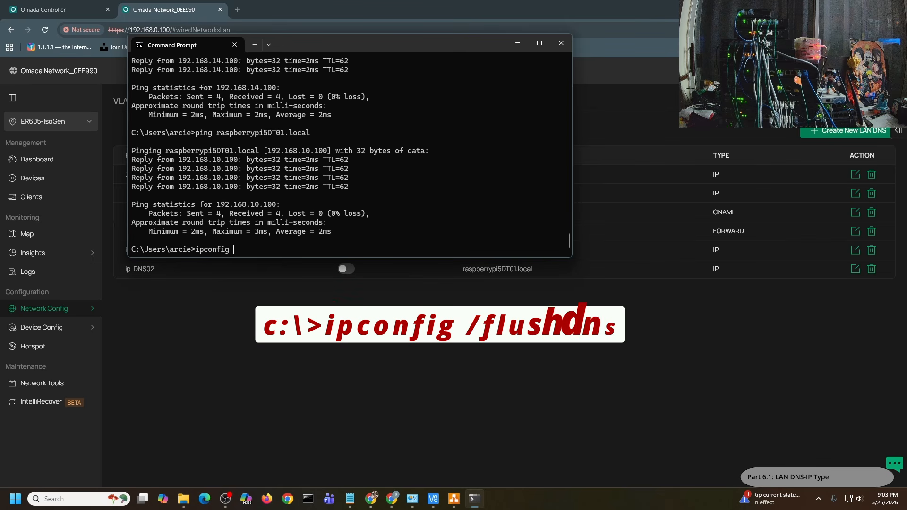
pyautogui.press('BackSpace')
pyautogui.press('BackSpace')
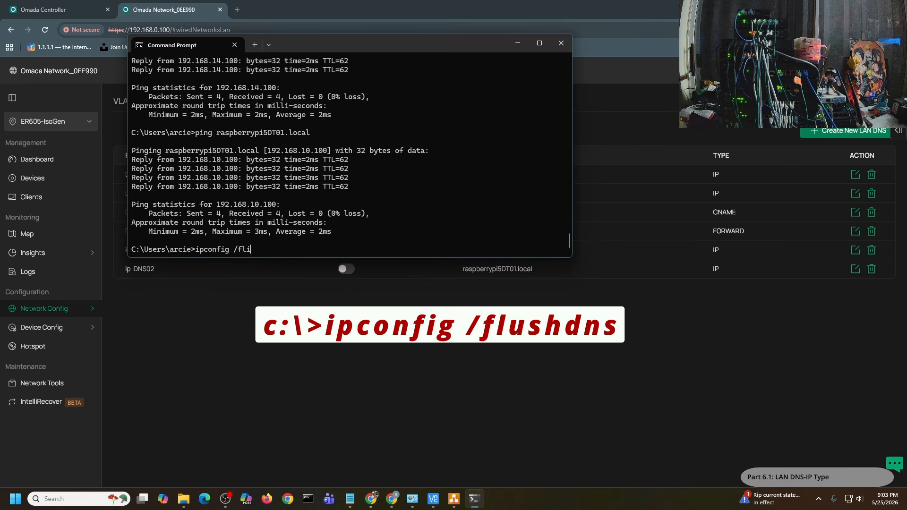
pyautogui.write('ushdns')
pyautogui.press('Return')
# Ping raspberrypi5DT01.local and PiDesk.local.com again while both profiles are disabled.
pyautogui.press('Up')
pyautogui.press('Up')
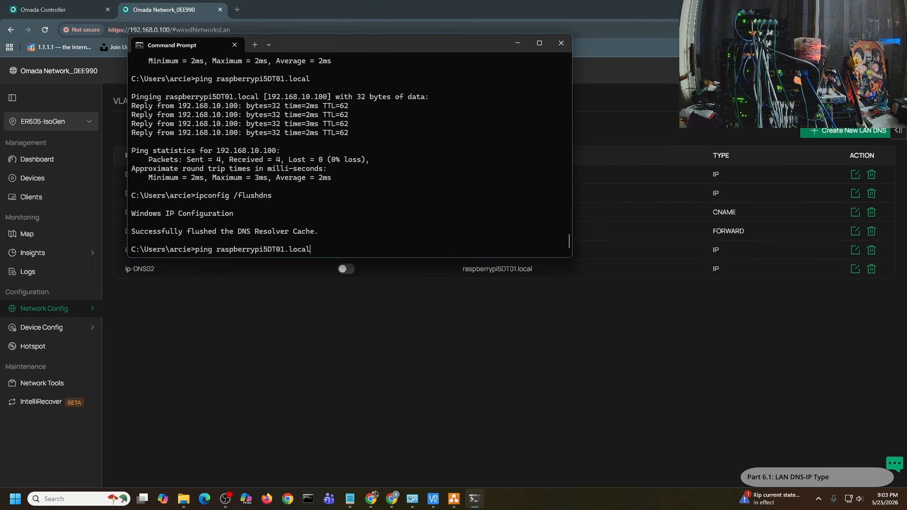
pyautogui.press('Return')
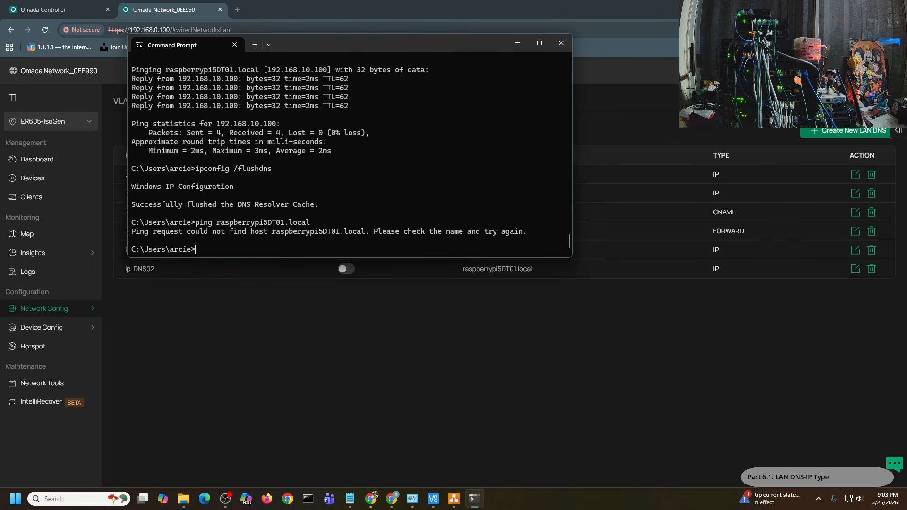
pyautogui.press('Up')
pyautogui.press('Up')
pyautogui.press('Return')
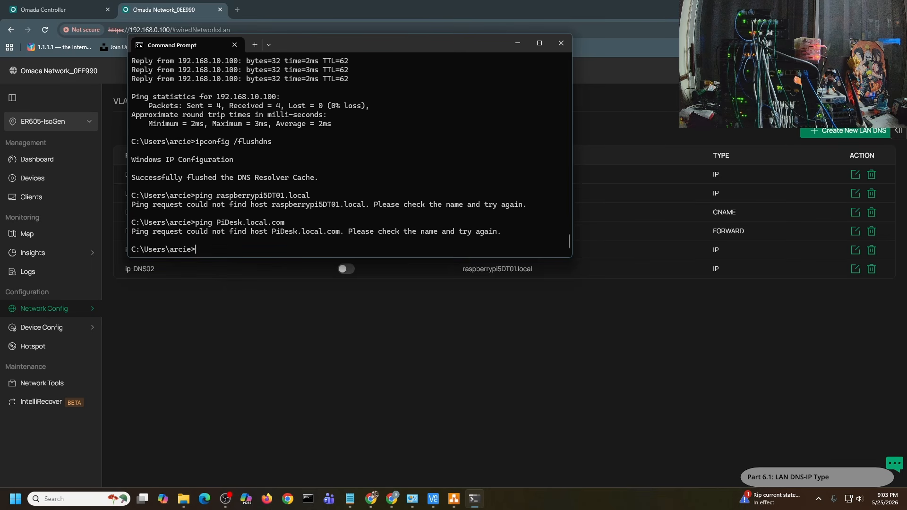
# Start nslookup and query raspberrypi5DT01.local and PiDesk.local.com with both profiles disabled.
pyautogui.write('nsloo')
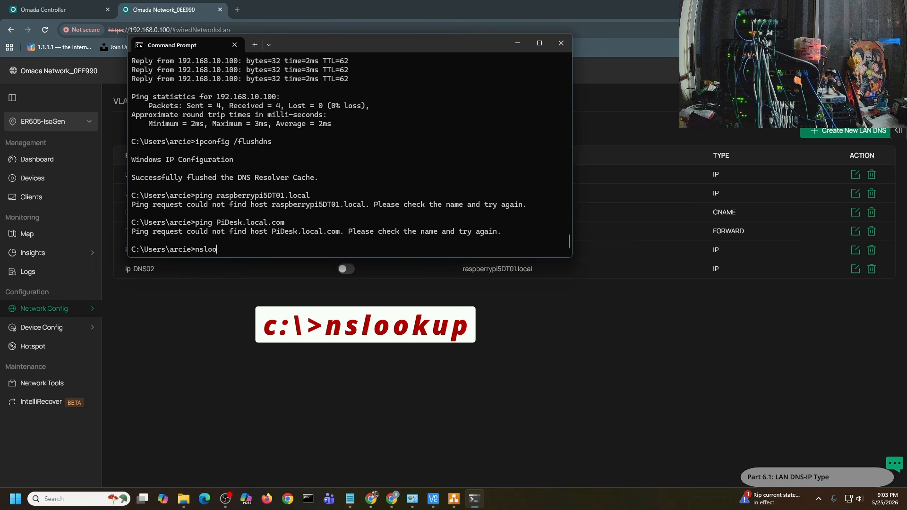
pyautogui.write('kup')
pyautogui.press('Return')
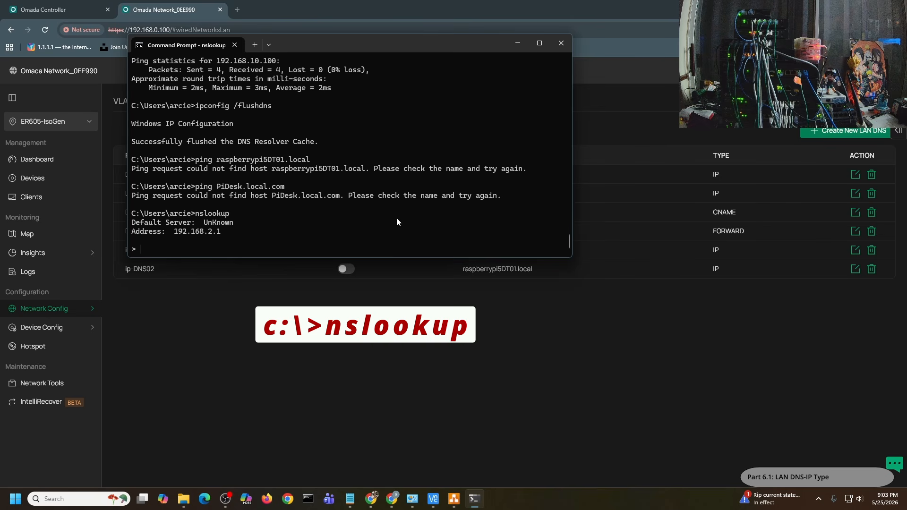
pyautogui.write('raspberrypi5DT01.local')
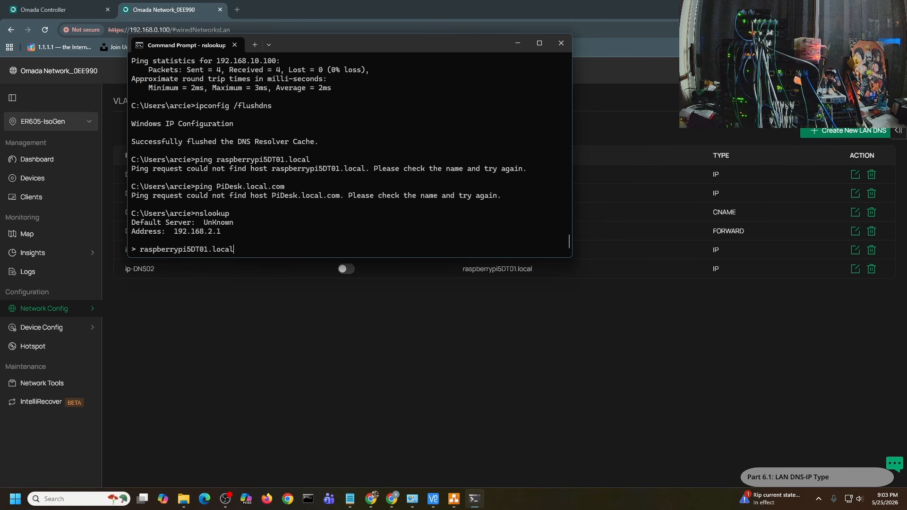
pyautogui.press('Return')
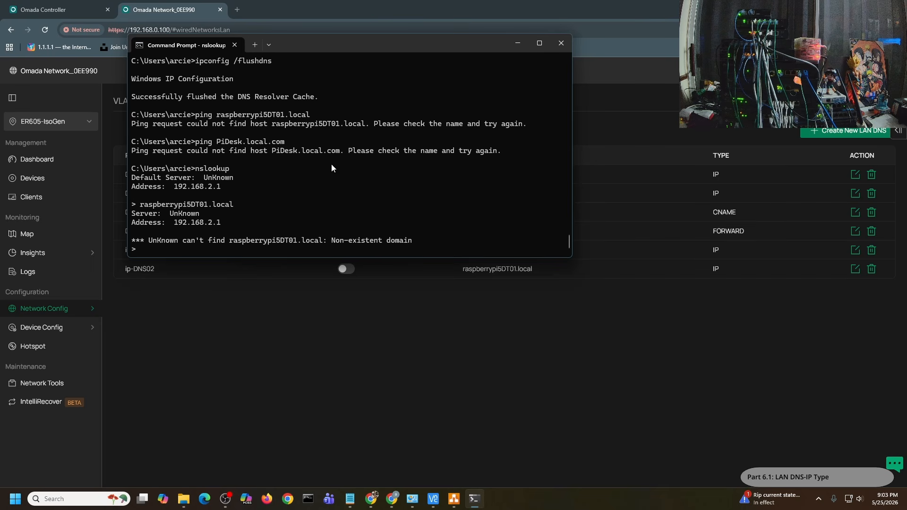
pyautogui.moveTo(434, 50); pyautogui.dragTo(427, 29)
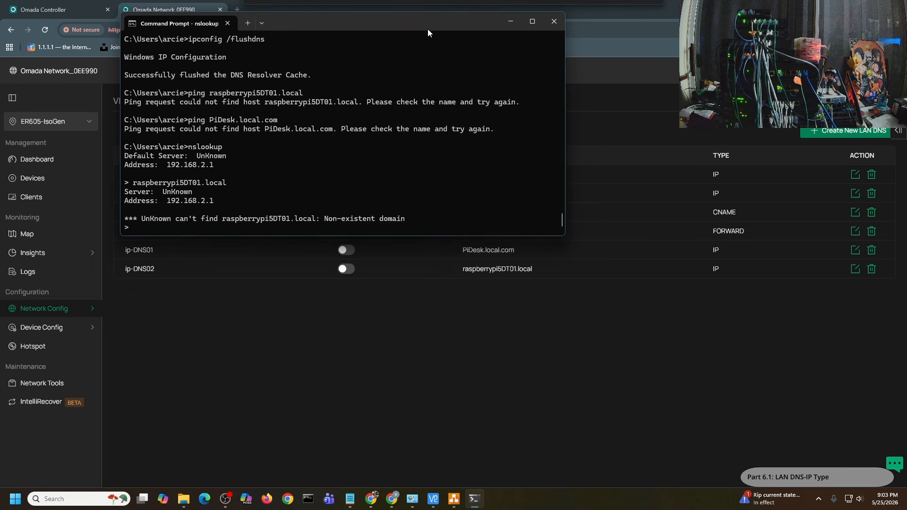
pyautogui.write('PiDesk')
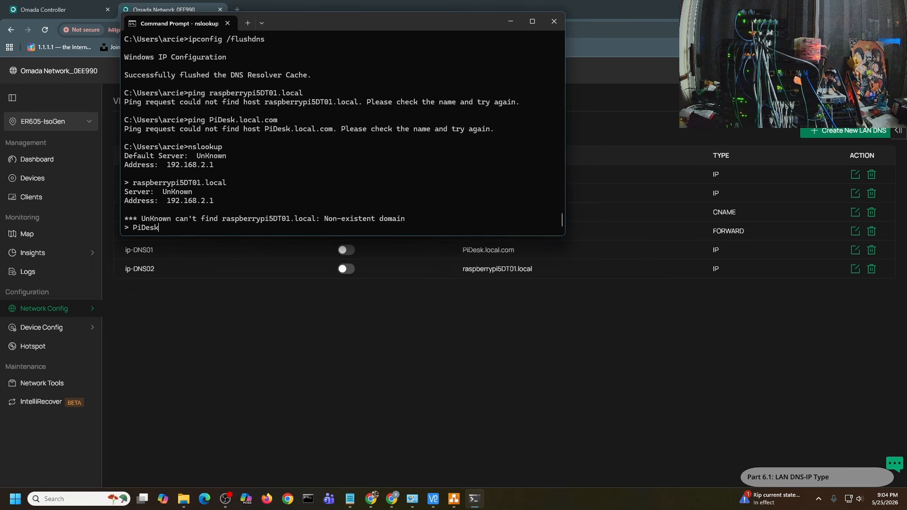
pyautogui.write('.local.com')
pyautogui.press('Return')
# Return to Omada and enable the ip-DNS01 and ip-DNS02 profiles again.
pyautogui.click(366, 305)
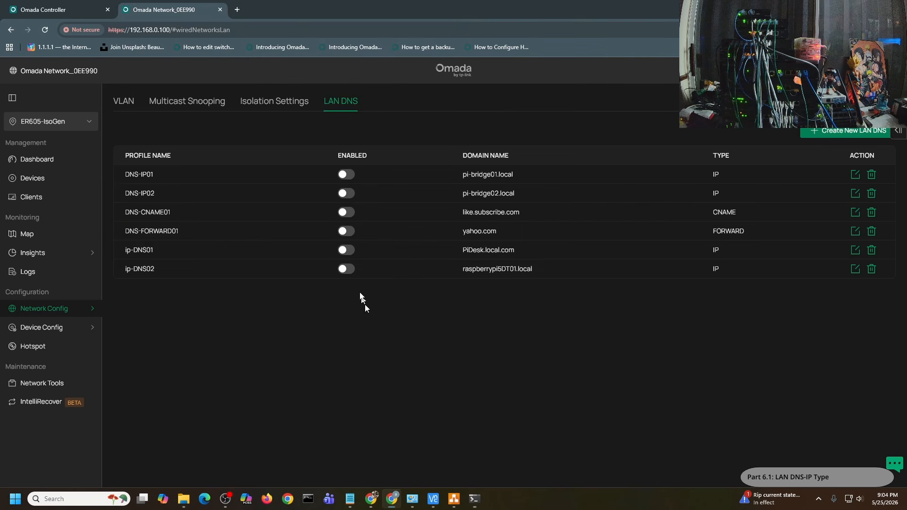
pyautogui.click(350, 251)
pyautogui.click(350, 269)
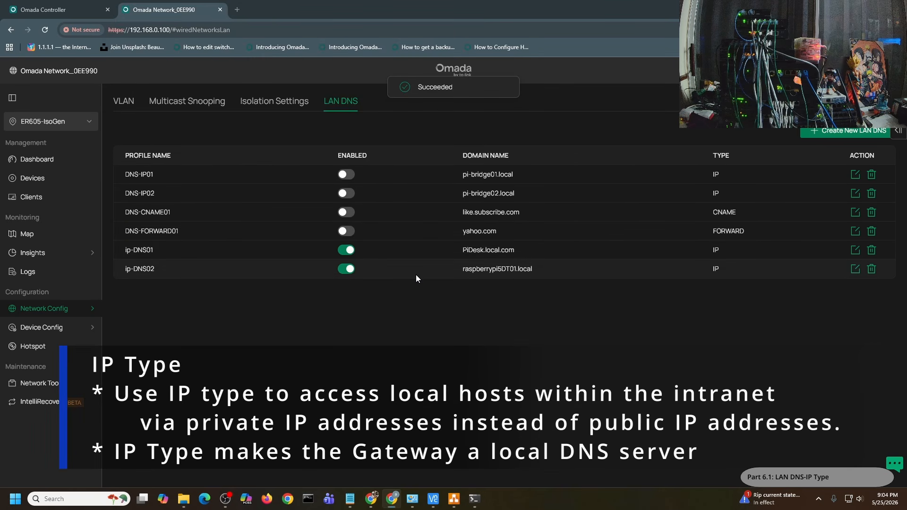
# Switch to the running nslookup session and repeat the queries for PiDesk.local.com and raspberrypi5DT01.local.
pyautogui.hotkey('alt', 'Tab')
pyautogui.press('Up')
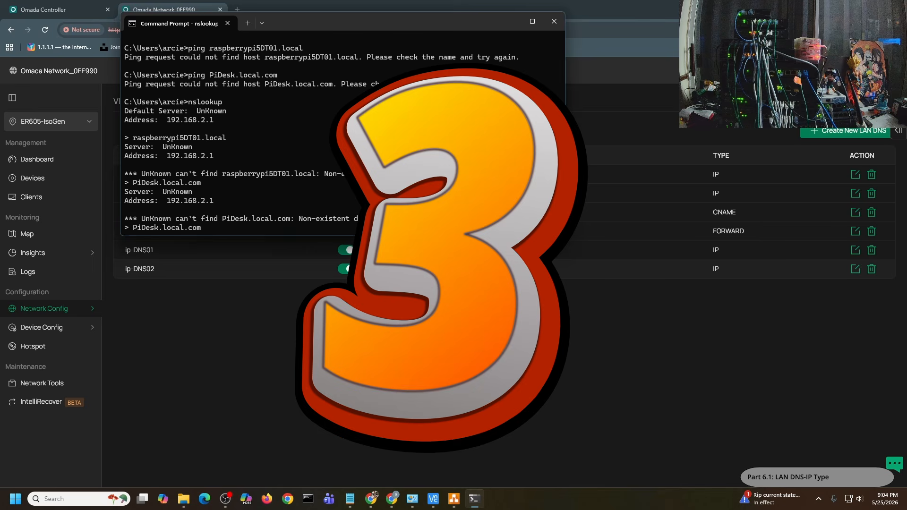
pyautogui.press('Return')
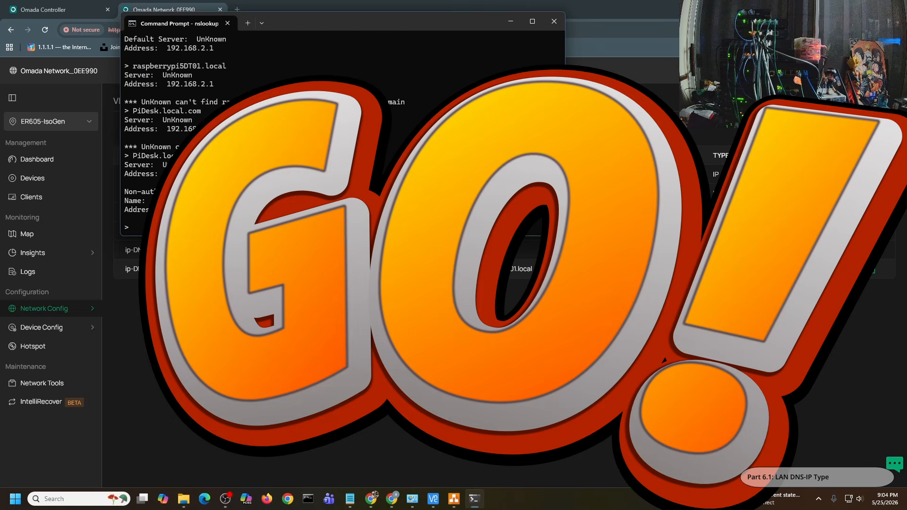
pyautogui.press('Up')
pyautogui.press('Up')
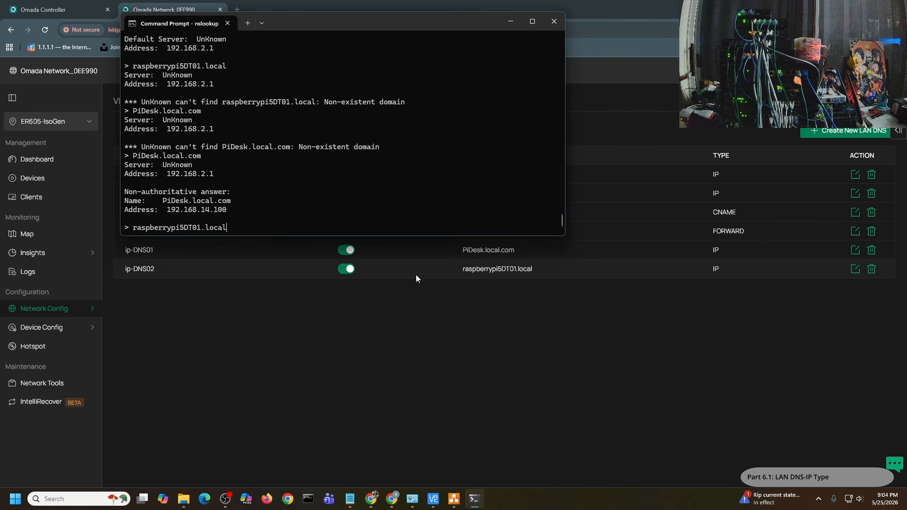
pyautogui.press('Return')
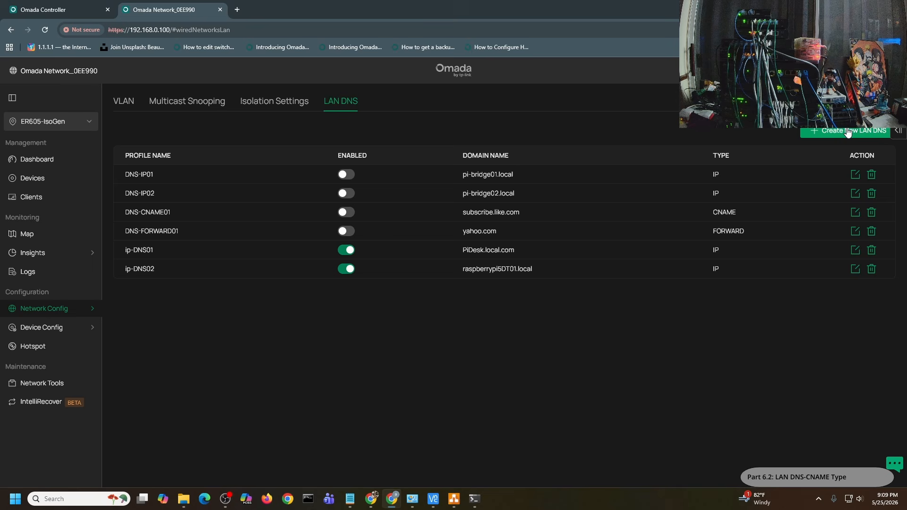
# Create a new LAN DNS profile named cname-dns01 with the domain name subscribe.like.share.com.
pyautogui.click(848, 132)
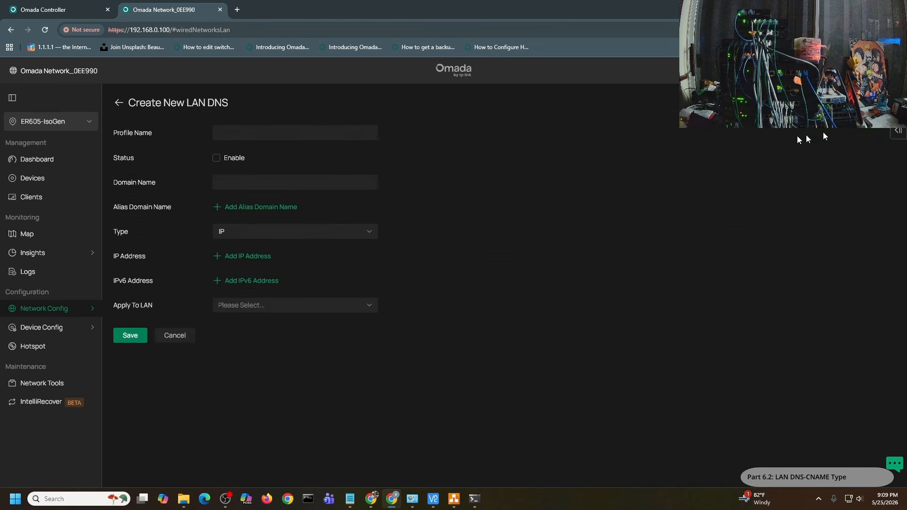
pyautogui.click(258, 126)
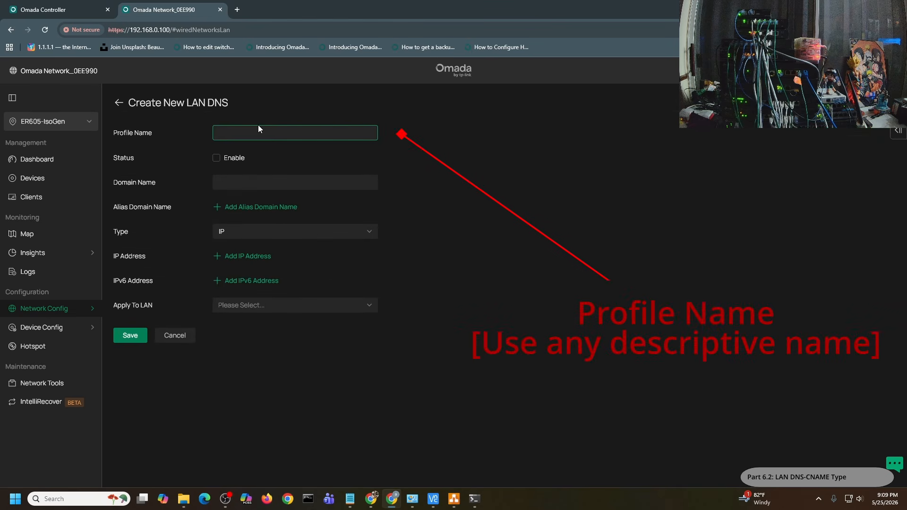
pyautogui.write('cname-dns01')
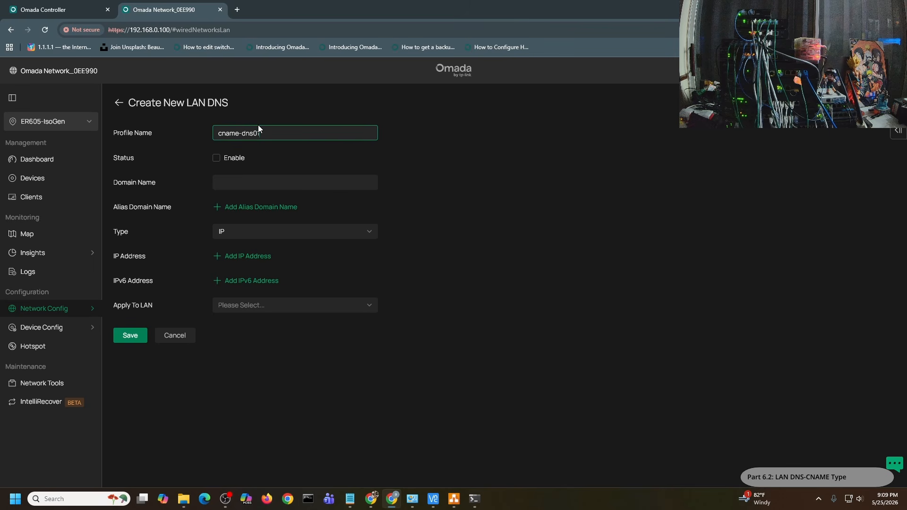
pyautogui.click(259, 184)
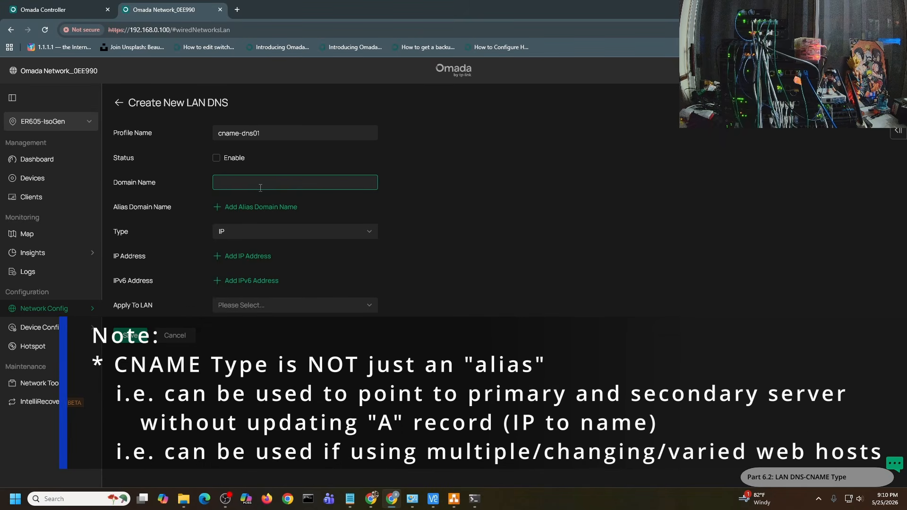
pyautogui.write('ubscribe.lil')
pyautogui.write('e.share.com')
pyautogui.click(263, 232)
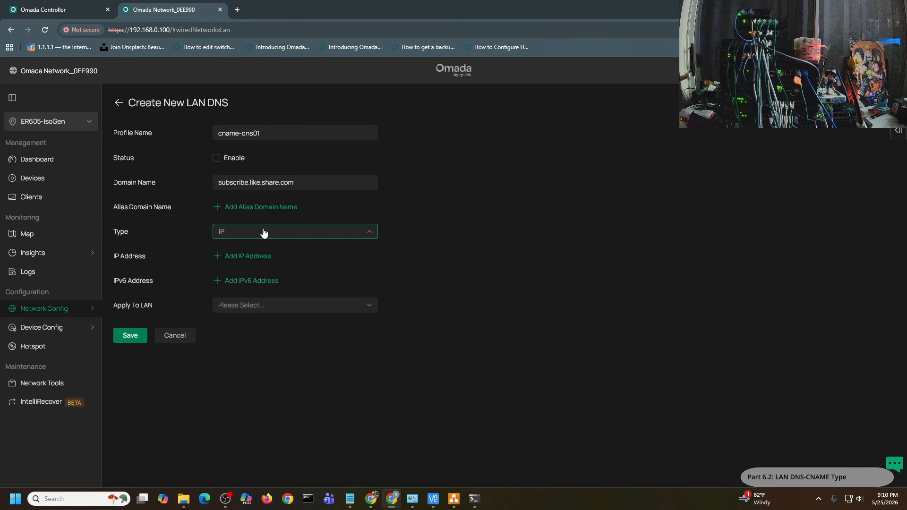
pyautogui.click(237, 271)
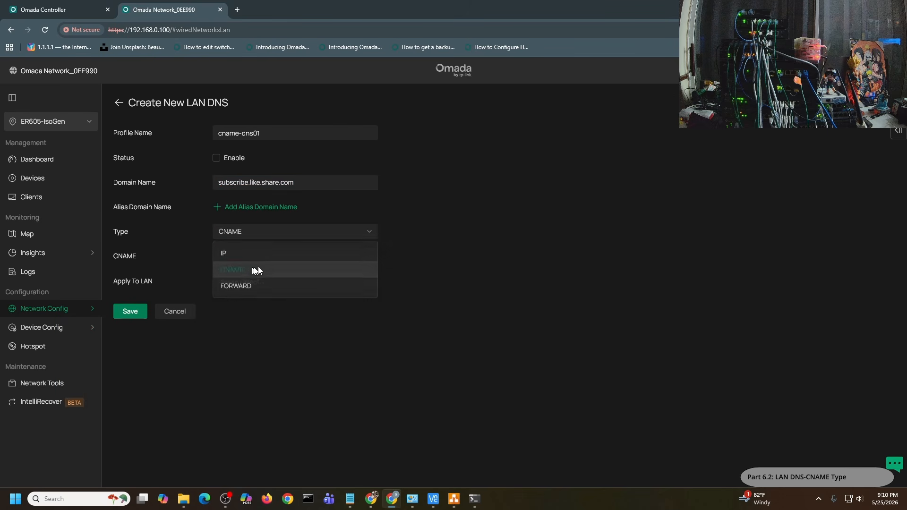
pyautogui.click(244, 257)
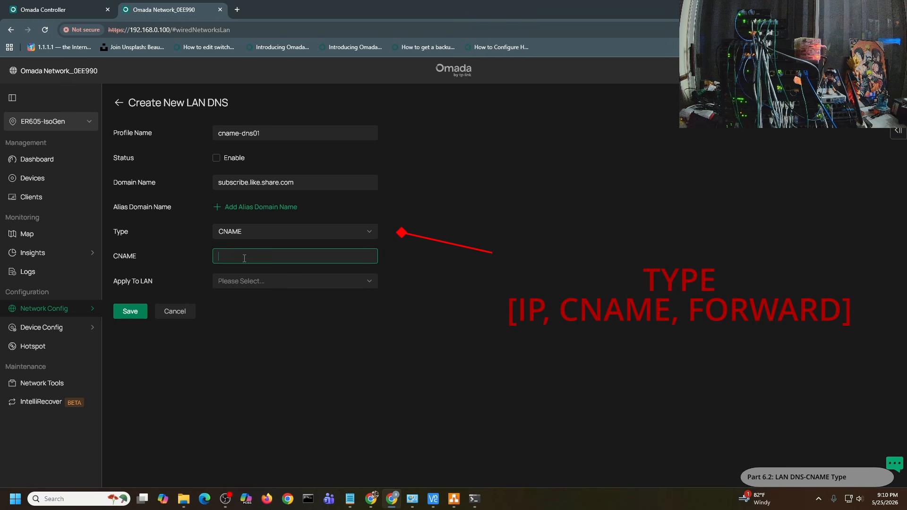
pyautogui.write('www.google.com')
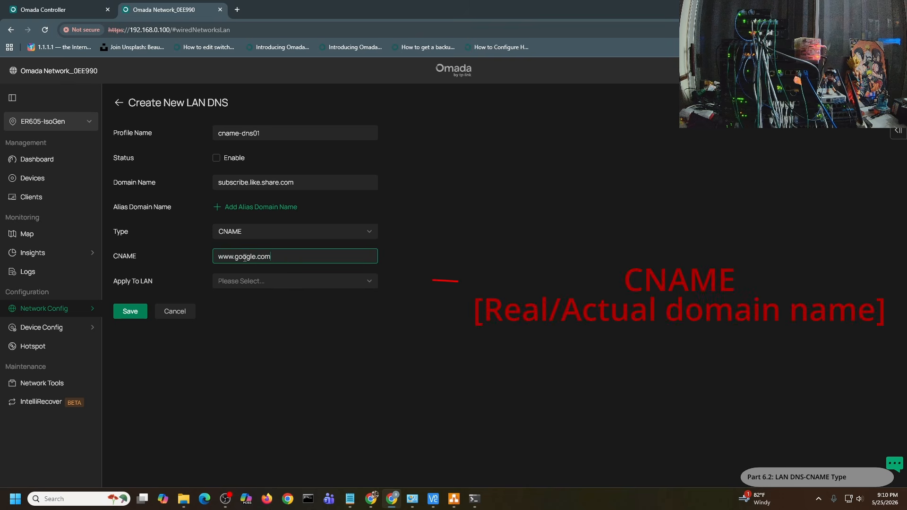
# Apply the cname-dns01 profile to all LANs and save it without enabling it.
pyautogui.click(237, 282)
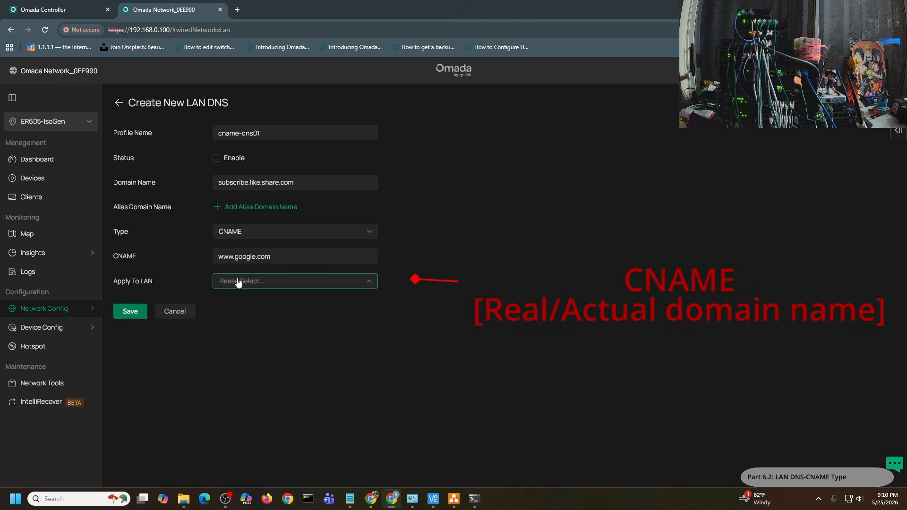
pyautogui.click(225, 326)
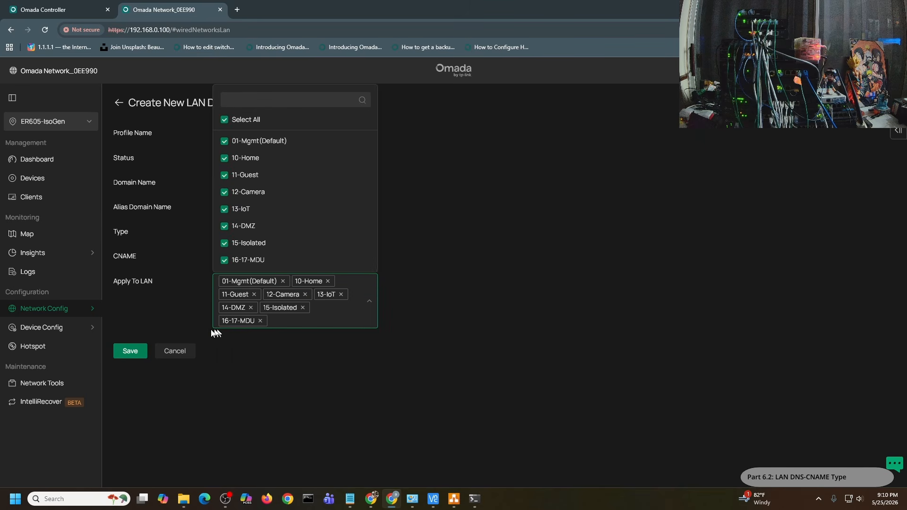
pyautogui.click(156, 378)
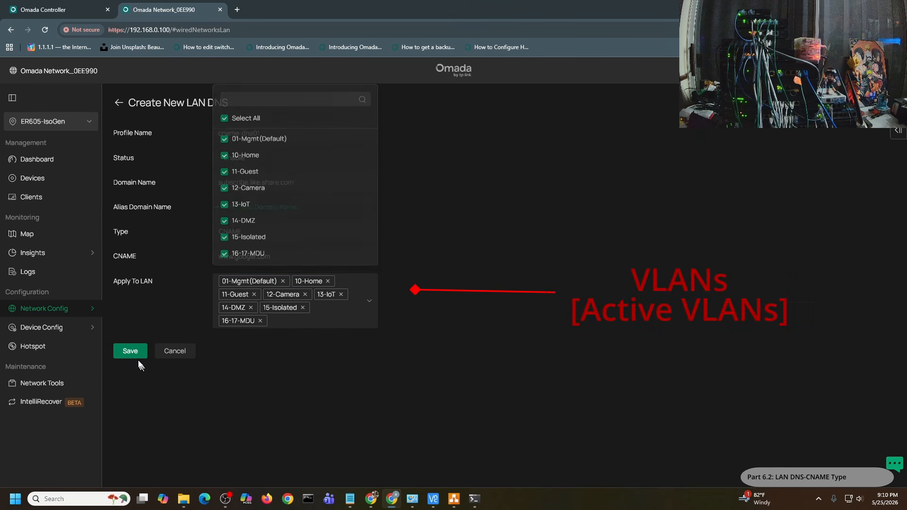
pyautogui.click(134, 353)
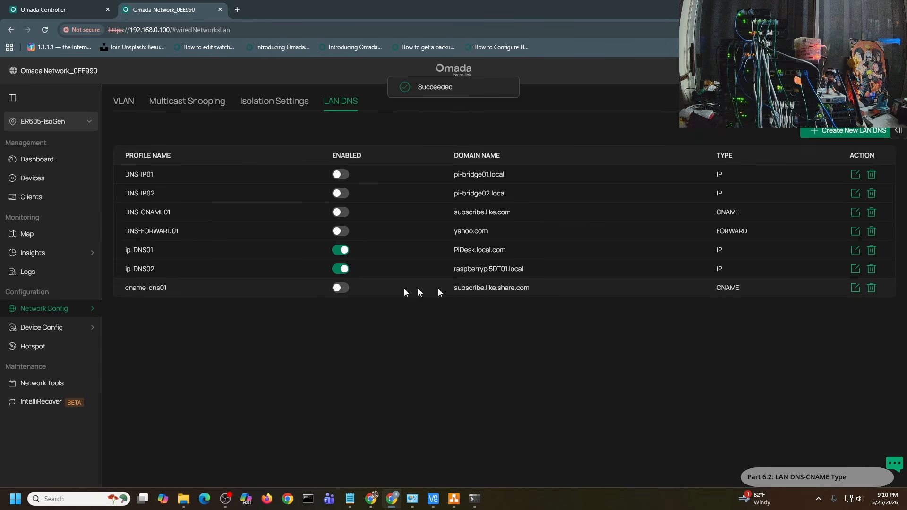
# Open the cname-dns01 profile for editing and copy its domain name.
pyautogui.click(855, 289)
pyautogui.click(322, 188)
pyautogui.moveTo(294, 182); pyautogui.dragTo(210, 182)
pyautogui.hotkey('ctrl', 'c')
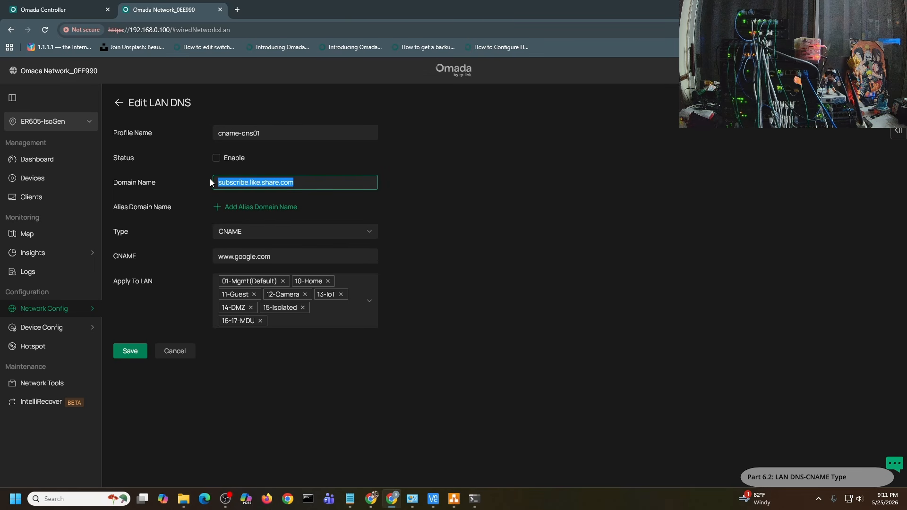
# Switch to Command Prompt and flush the DNS cache with ipconfig /flushdns.
pyautogui.click(475, 499)
pyautogui.write('ipconfig .flu')
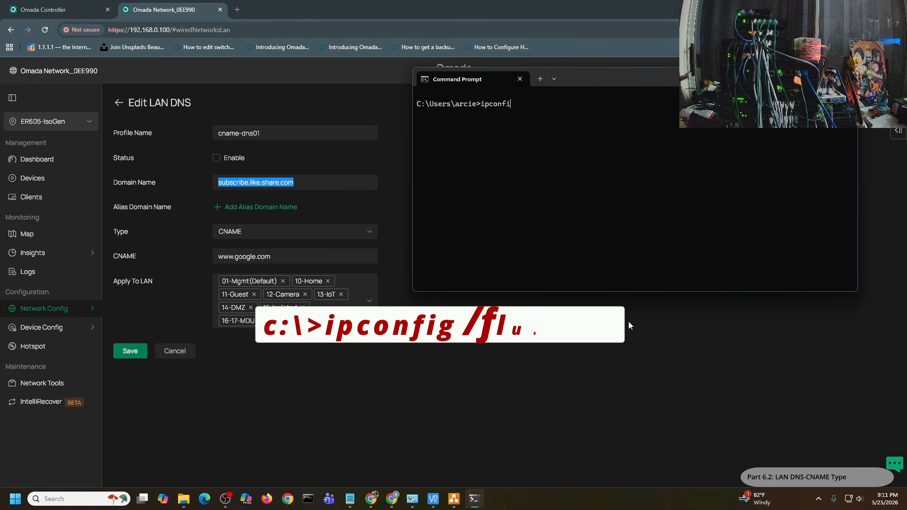
pyautogui.press('BackSpace')
pyautogui.press('BackSpace')
pyautogui.press('BackSpace')
pyautogui.press('BackSpace')
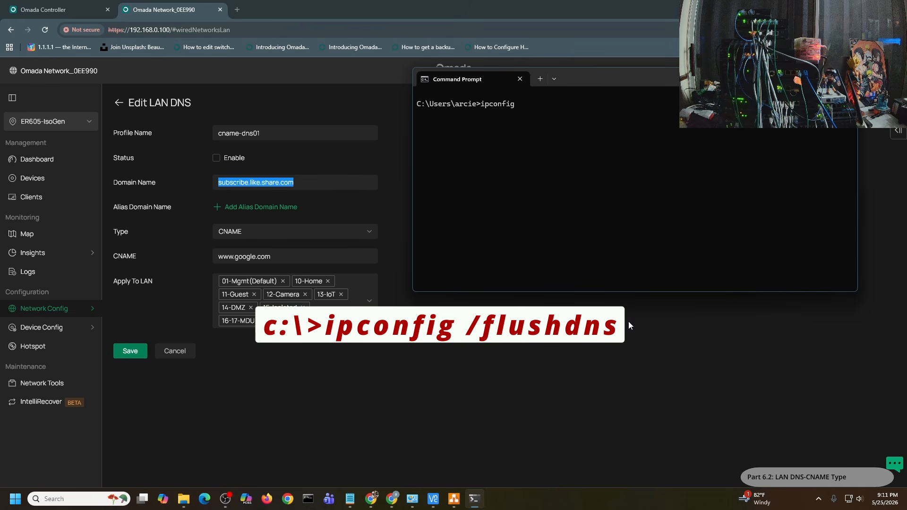
pyautogui.write('/flushdns')
pyautogui.press('Return')
pyautogui.write('nsl')
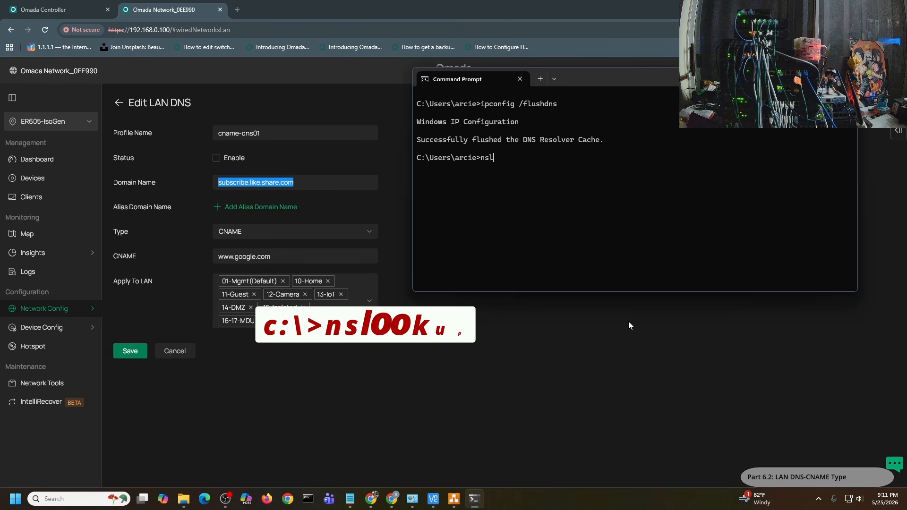
pyautogui.write('ookup')
pyautogui.press('Return')
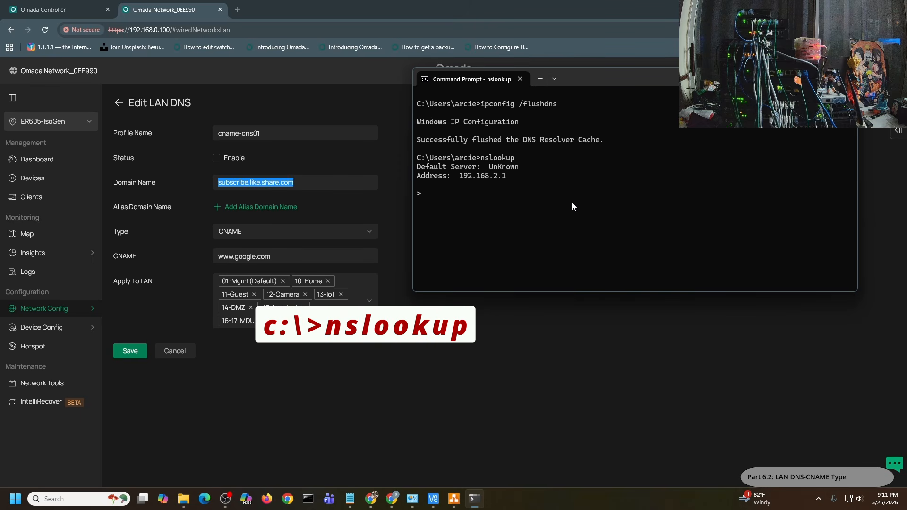
pyautogui.write('www.google.')
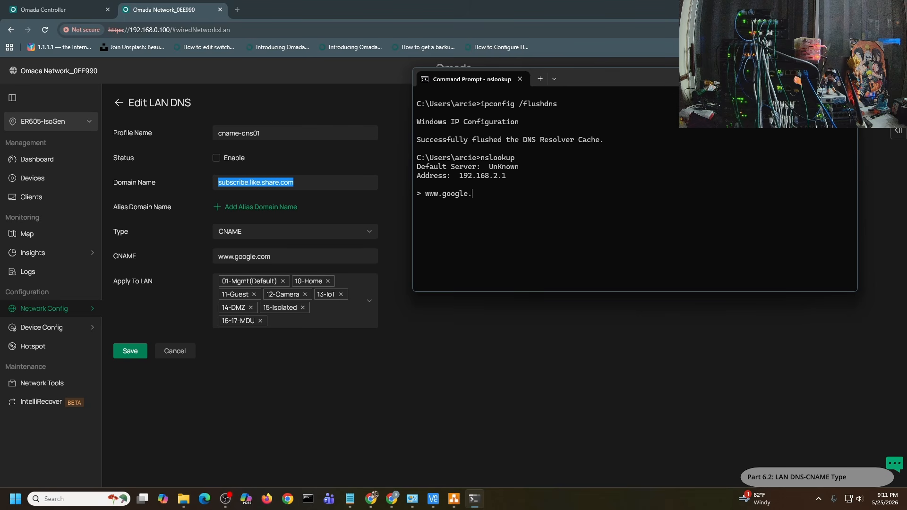
pyautogui.write('com')
pyautogui.press('Return')
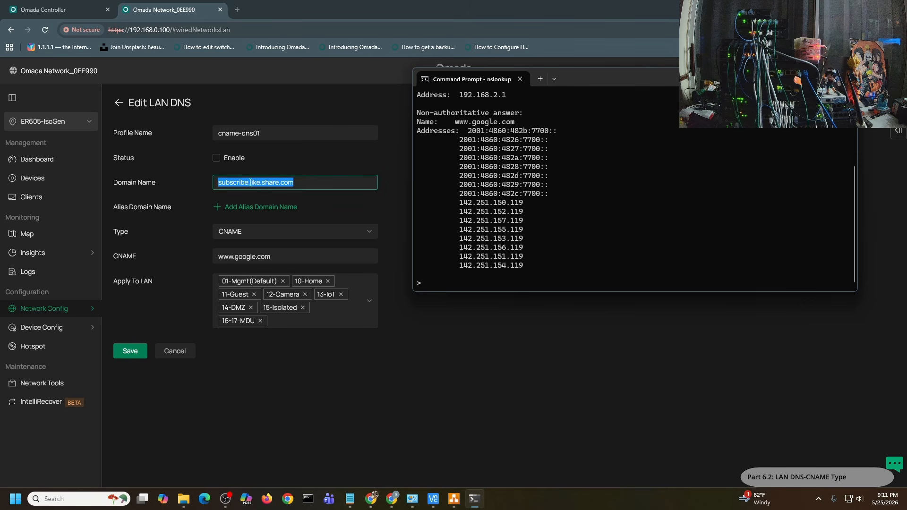
pyautogui.rightClick(607, 229)
pyautogui.press('Return')
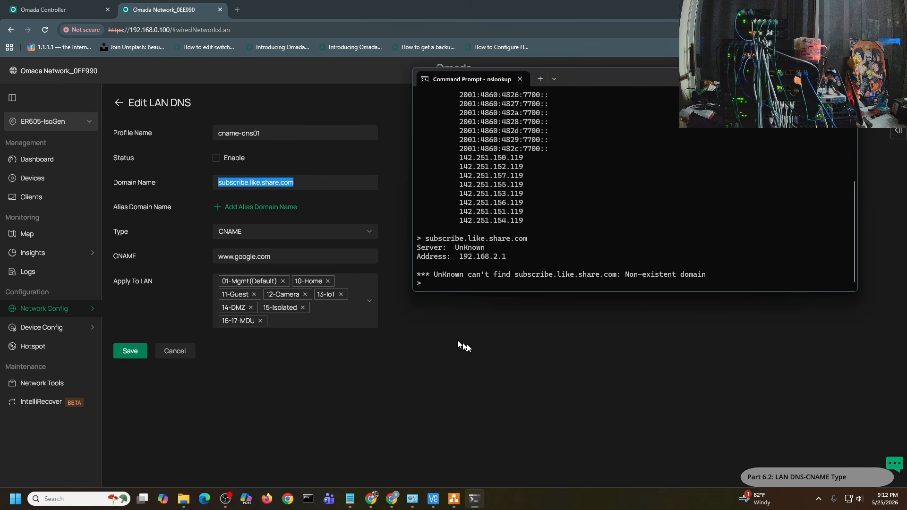
# Exit nslookup and ping subscribe.like.share.com.
pyautogui.write('exit')
pyautogui.press('Return')
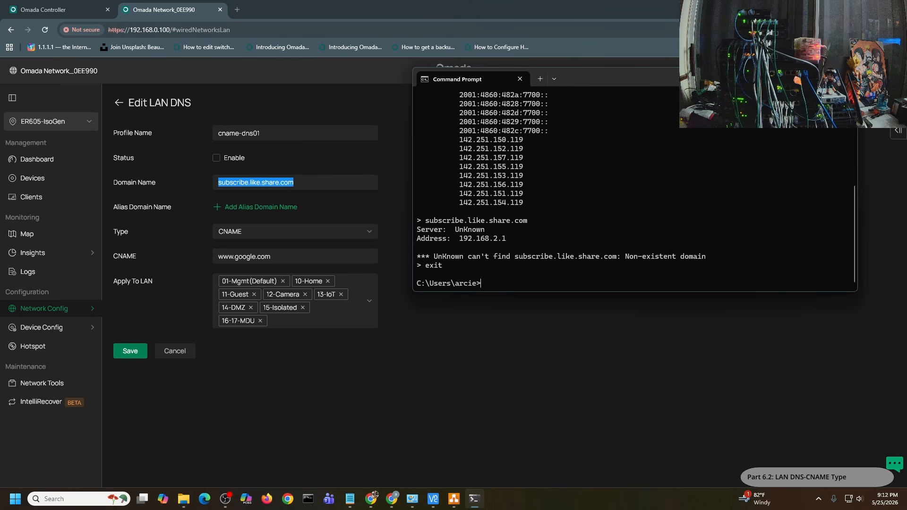
pyautogui.write('ping')
pyautogui.hotkey('ctrl', 'v')
pyautogui.press('Return')
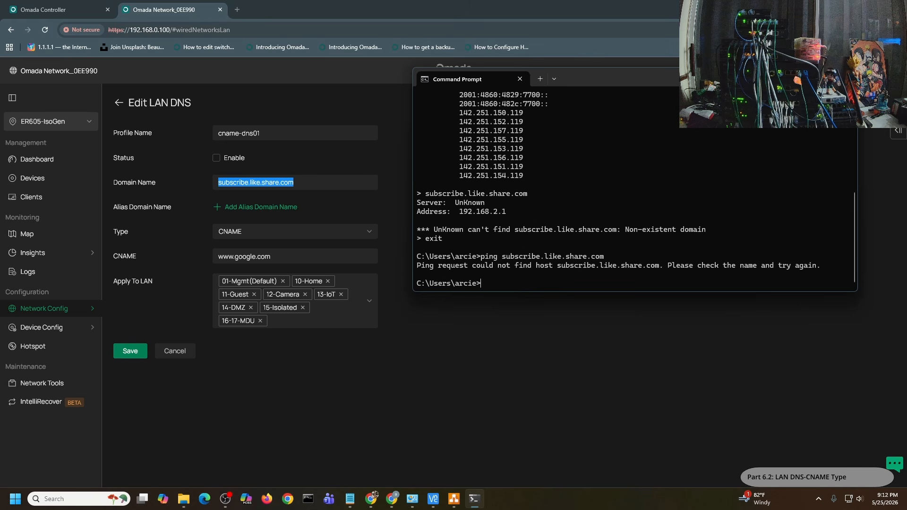
pyautogui.write('nslookup')
pyautogui.press('Return')
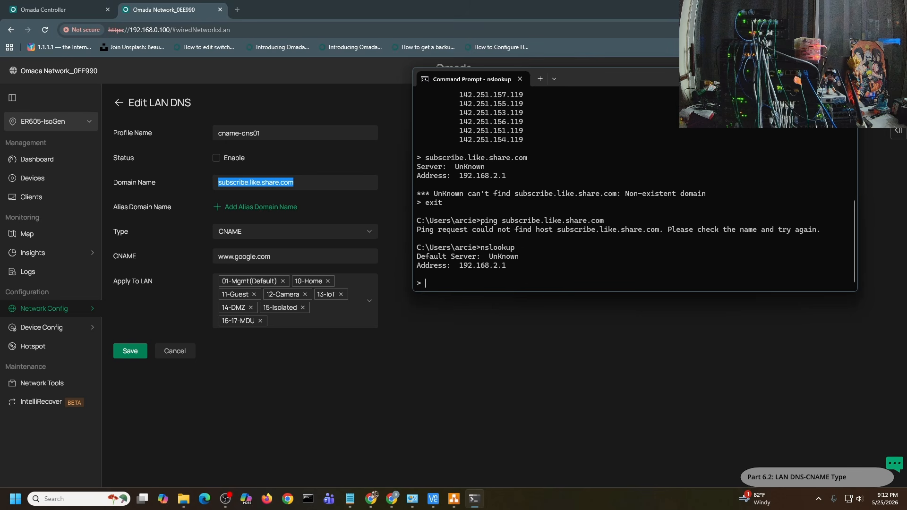
pyautogui.write('www.google.com')
pyautogui.press('Return')
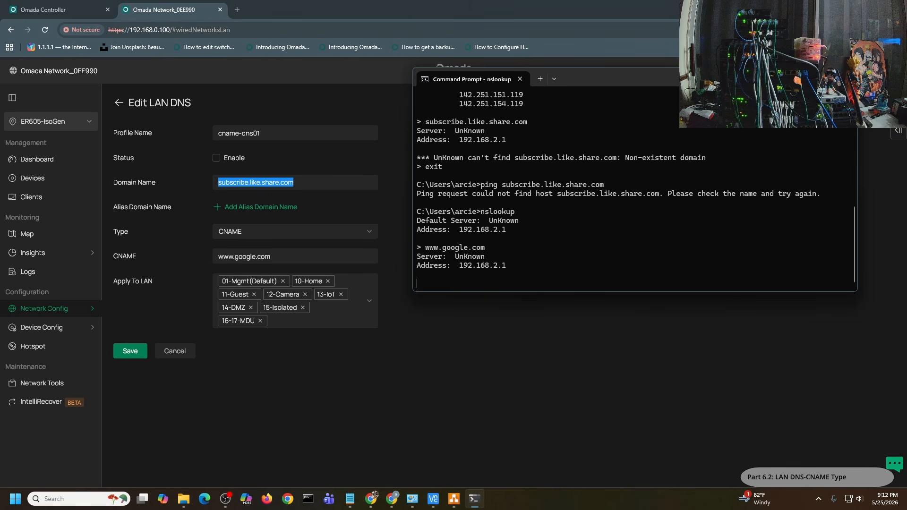
pyautogui.hotkey('ctrl', 'v')
pyautogui.press('Return')
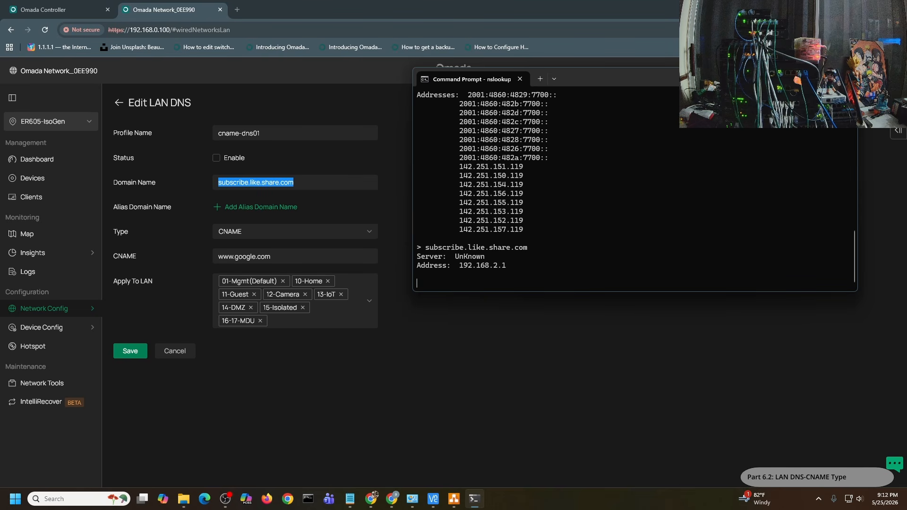
# Return to Omada, enable the cname-dns01 profile and save it.
pyautogui.click(220, 161)
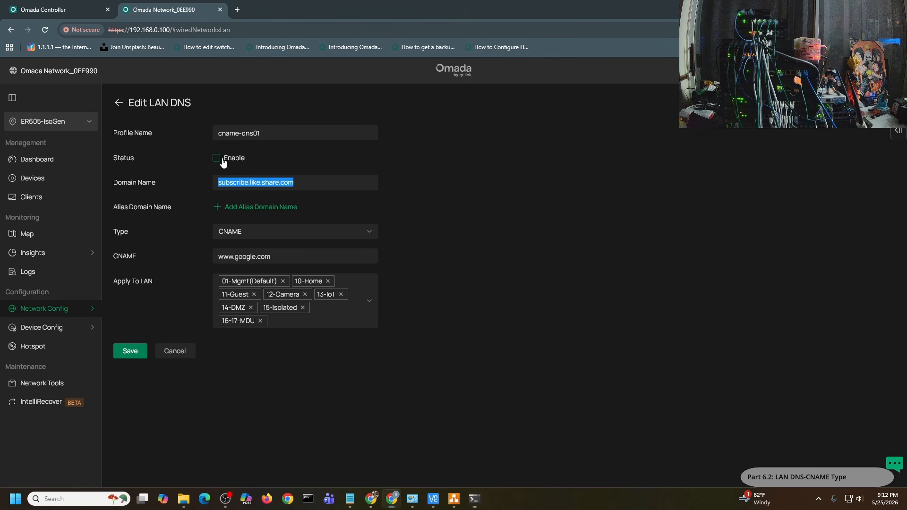
pyautogui.click(136, 353)
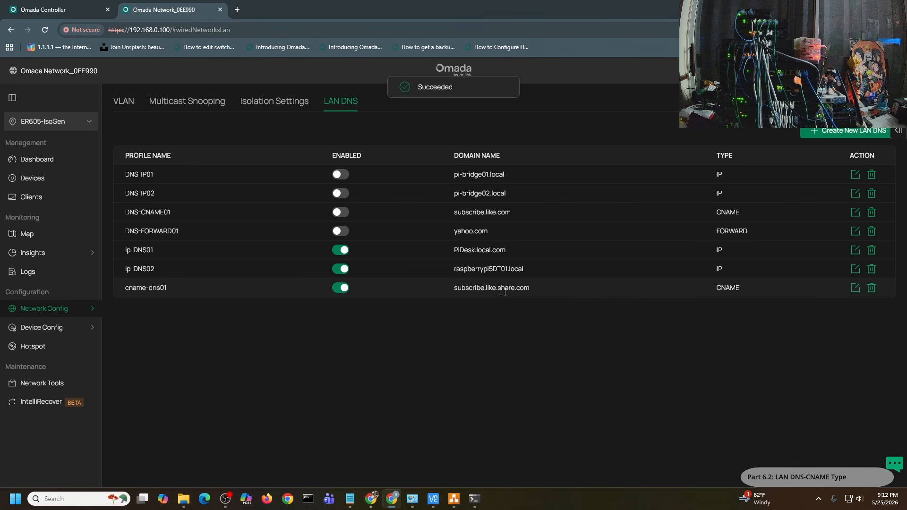
# Switch to the running nslookup session and repeat the query for subscribe.like.share.com with the CNAME profile enabled.
pyautogui.moveTo(476, 497)
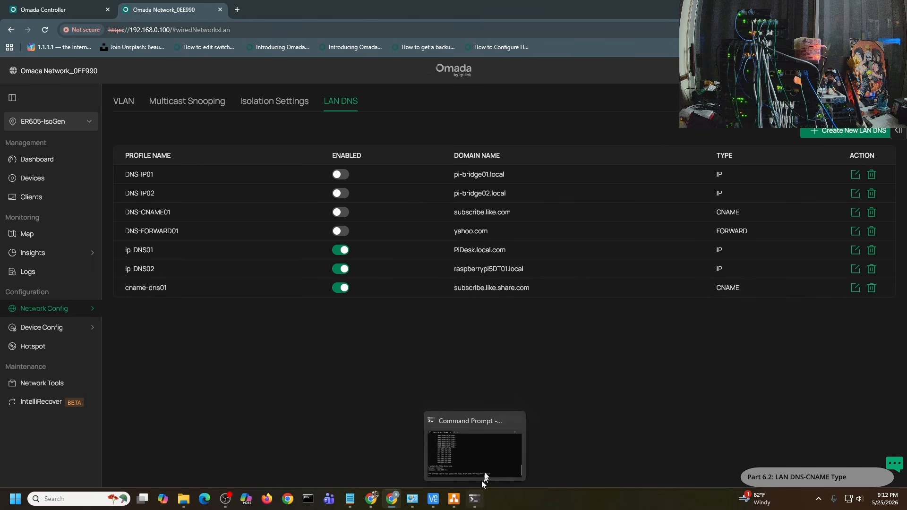
pyautogui.click(485, 456)
pyautogui.press('Up')
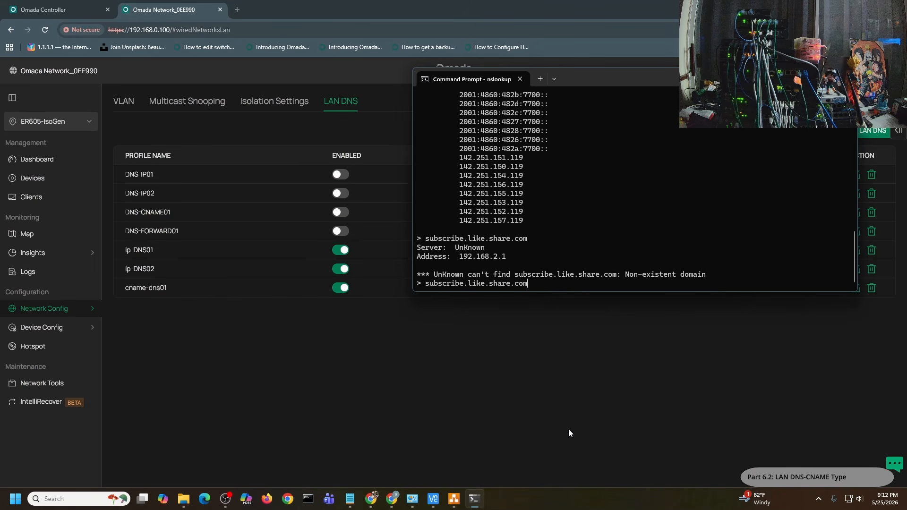
pyautogui.press('Return')
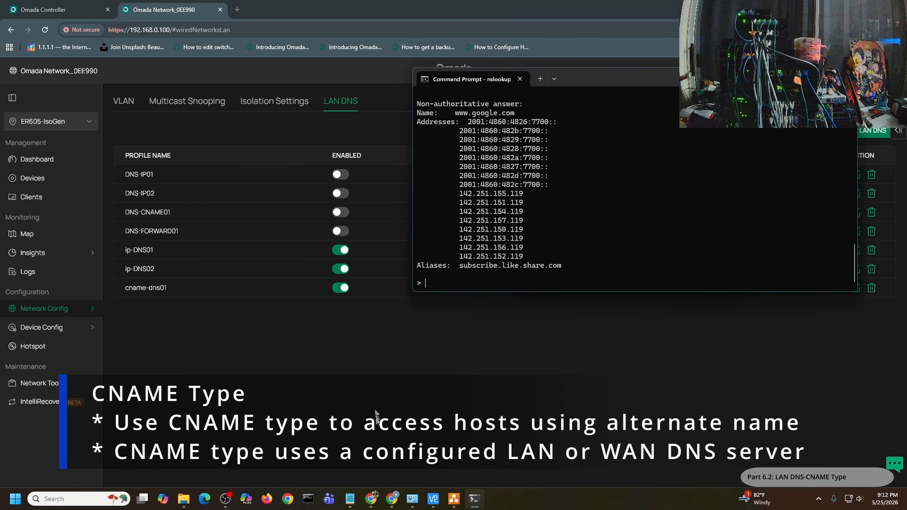
# Return to Omada and start a new LAN DNS profile named forward-dns01 with the domain name yahoo.com.
pyautogui.click(382, 426)
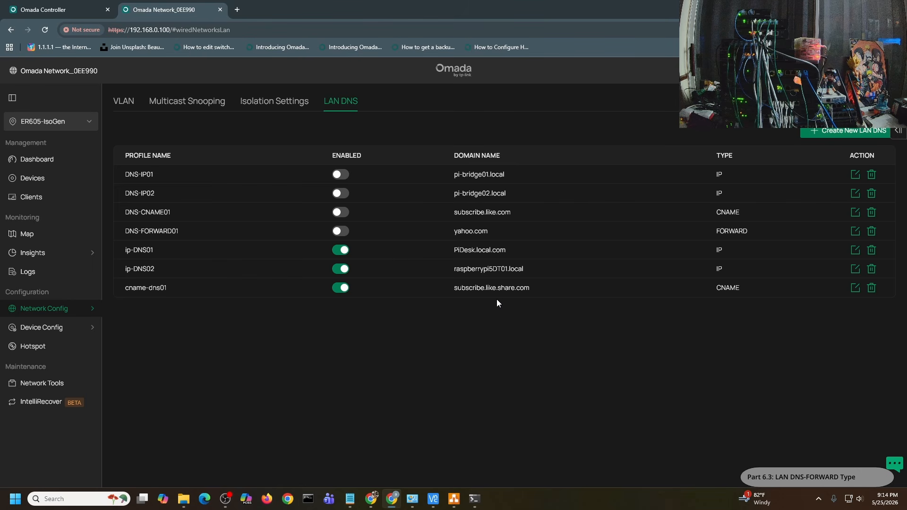
pyautogui.click(845, 131)
pyautogui.write('for')
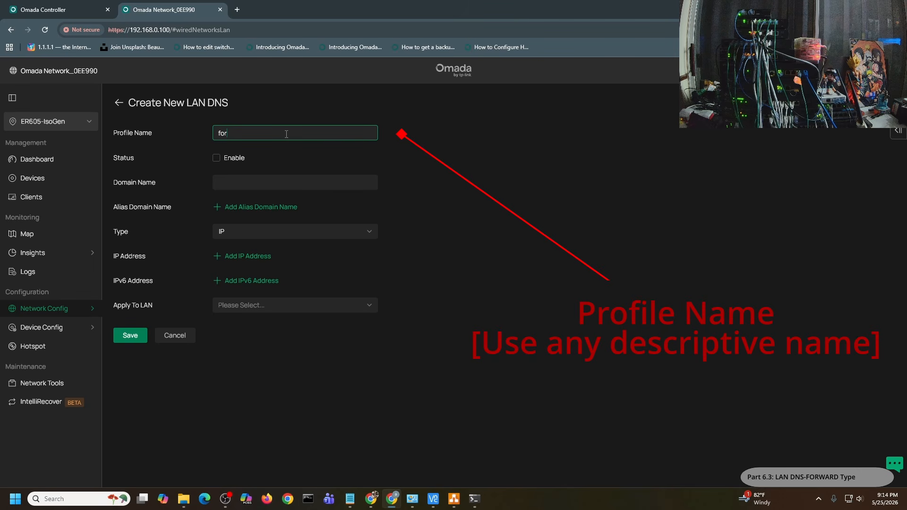
pyautogui.write('ward')
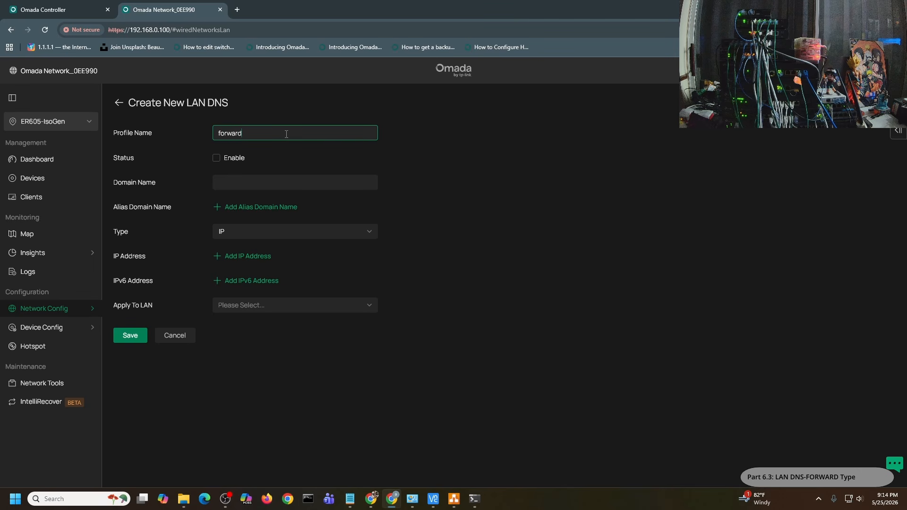
pyautogui.write('-dns01')
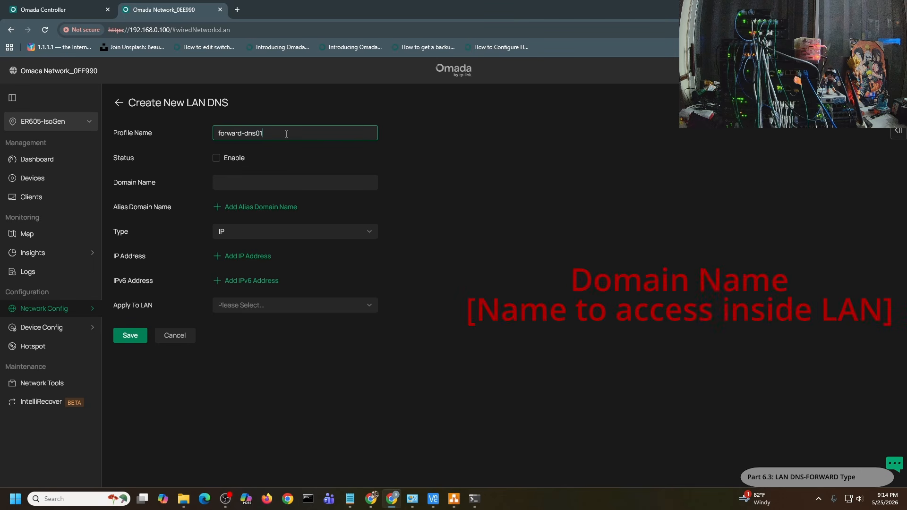
pyautogui.click(244, 182)
pyautogui.write('yahoo')
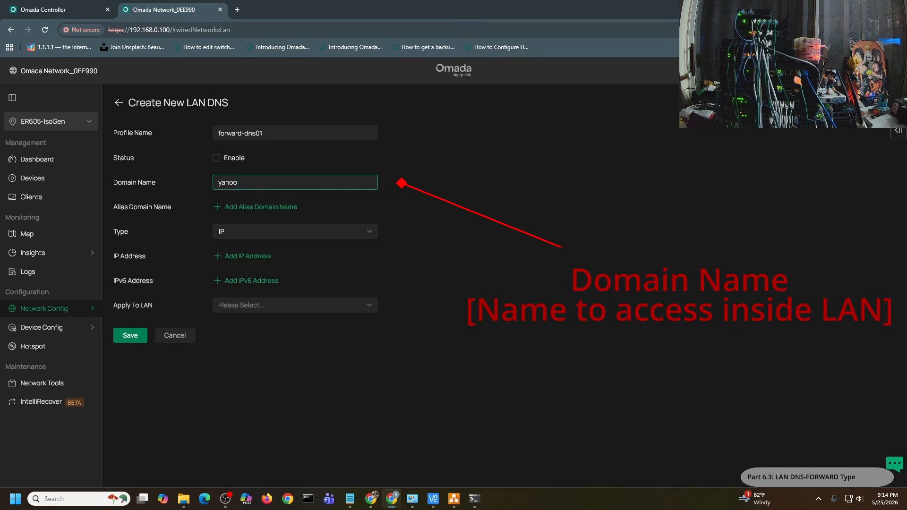
pyautogui.write('.com')
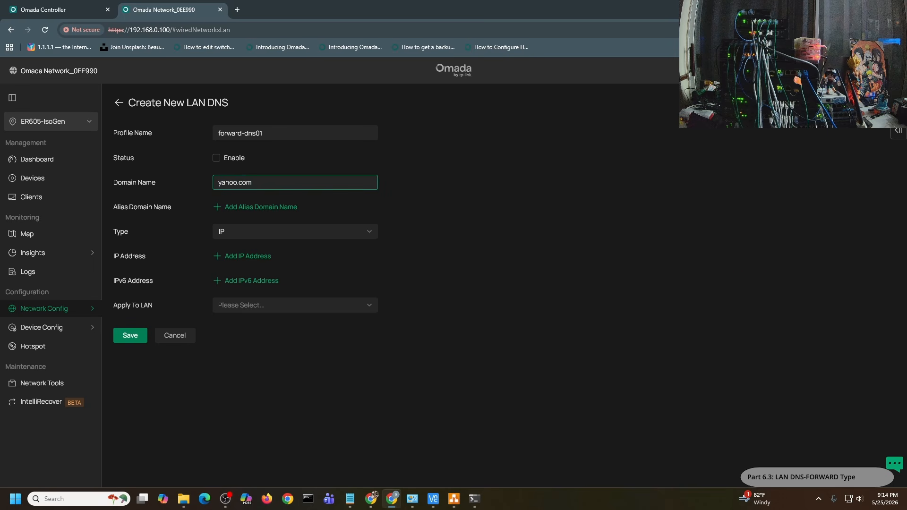
# Set the new profile's type to FORWARD with DNS server 8.8.8.8 and save it without enabling it.
pyautogui.click(236, 237)
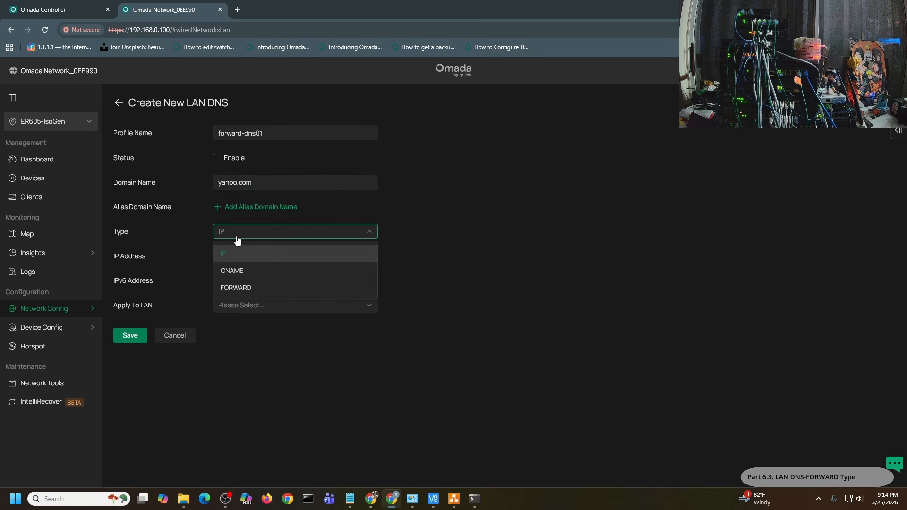
pyautogui.click(242, 290)
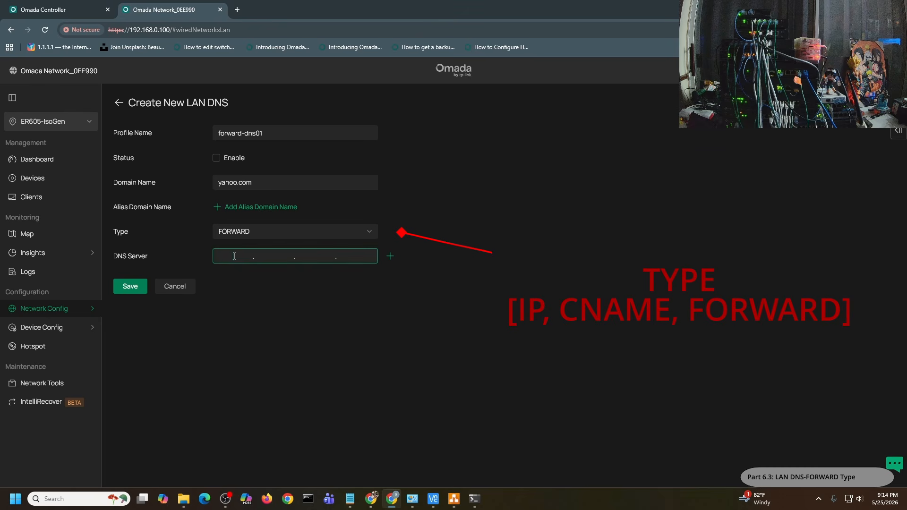
pyautogui.click(234, 256)
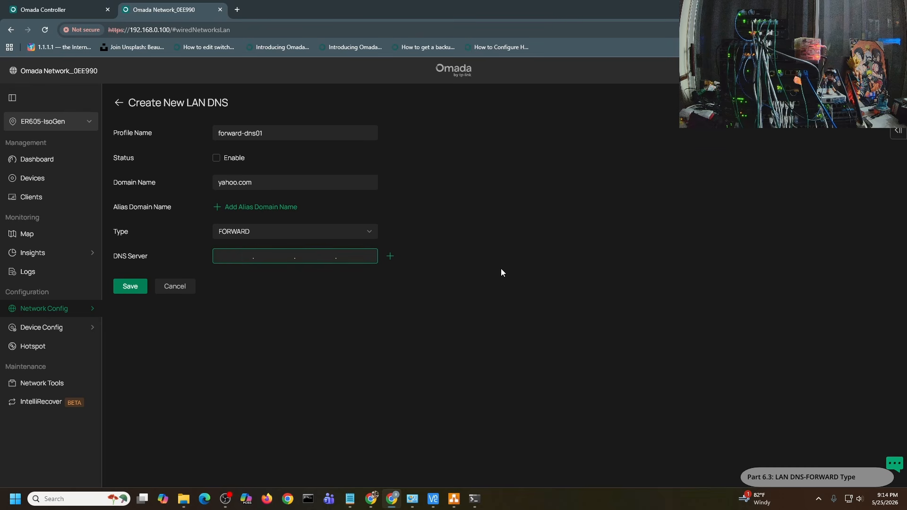
pyautogui.write('8.8.8.8')
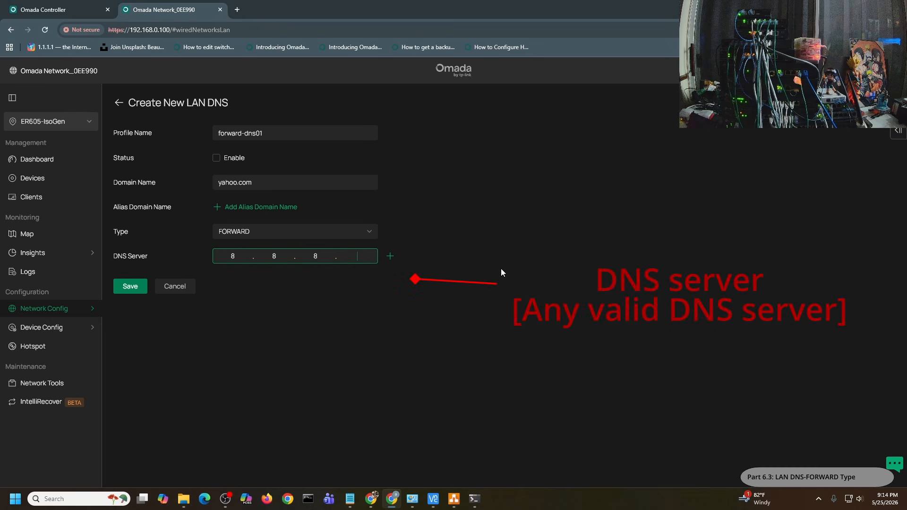
pyautogui.click(123, 293)
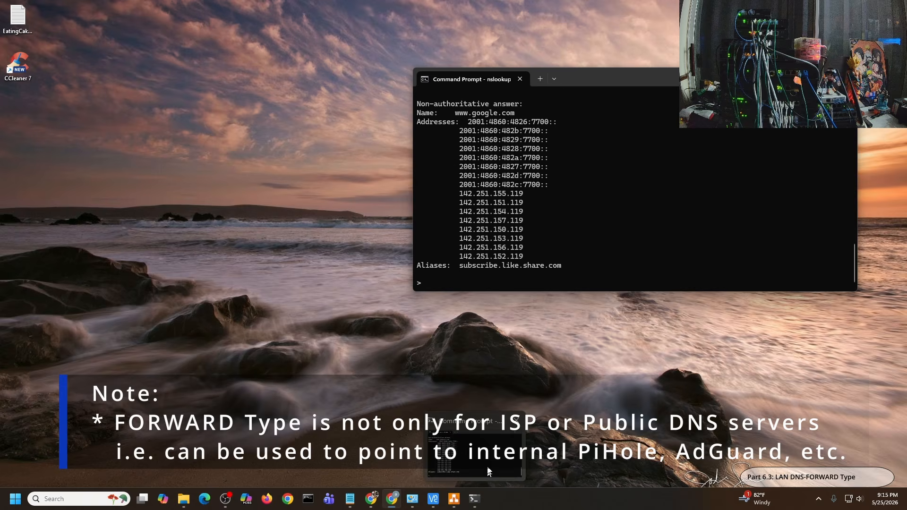
# Switch to the running nslookup session and query yahoo.com with the forward-dns01 profile still disabled.
pyautogui.click(503, 468)
pyautogui.write('yaho')
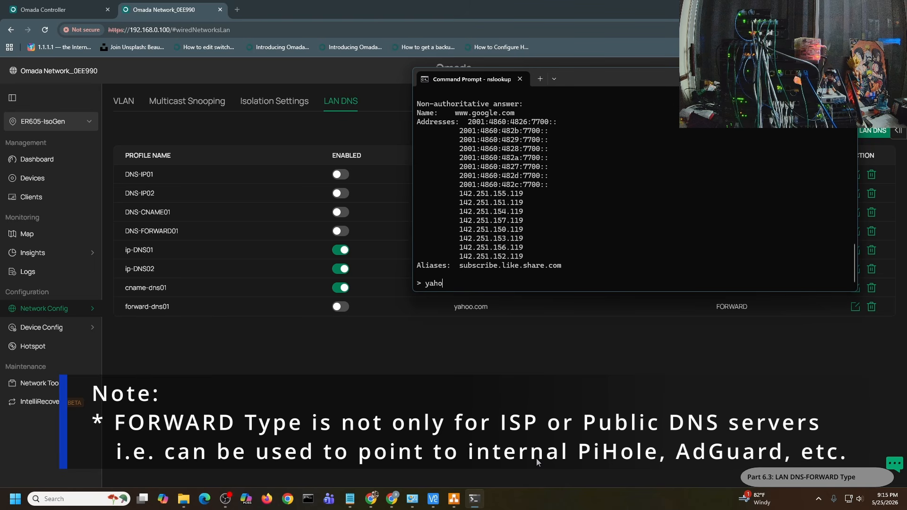
pyautogui.write('o.com')
pyautogui.press('Return')
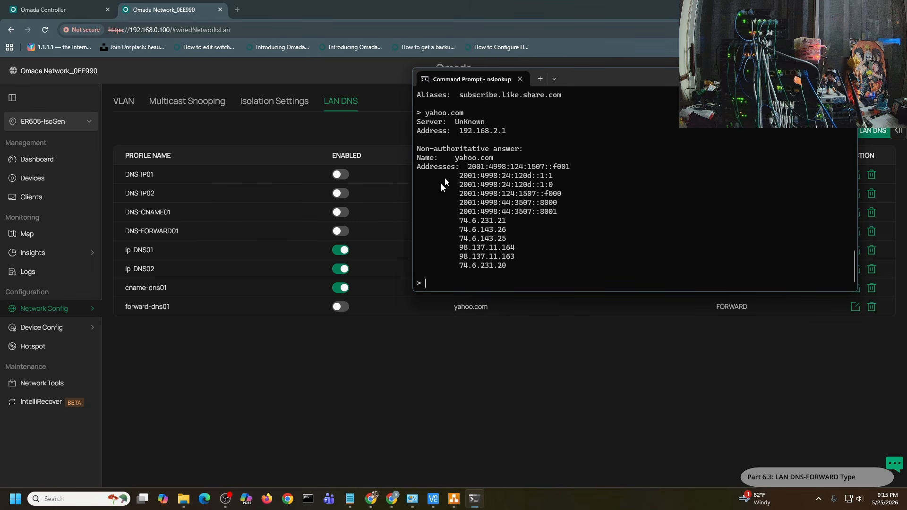
# Enable the forward-dns01 profile in Omada and query yahoo.com twice more in the nslookup session.
pyautogui.click(444, 406)
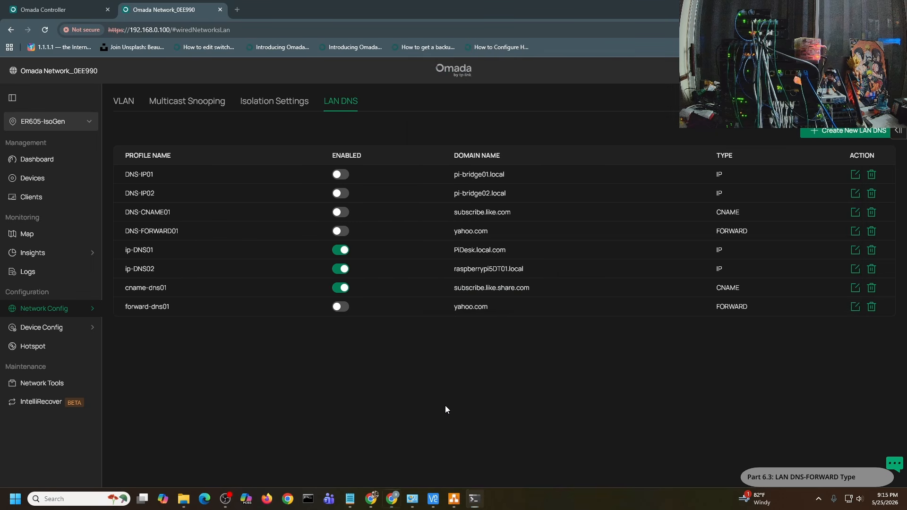
pyautogui.click(345, 307)
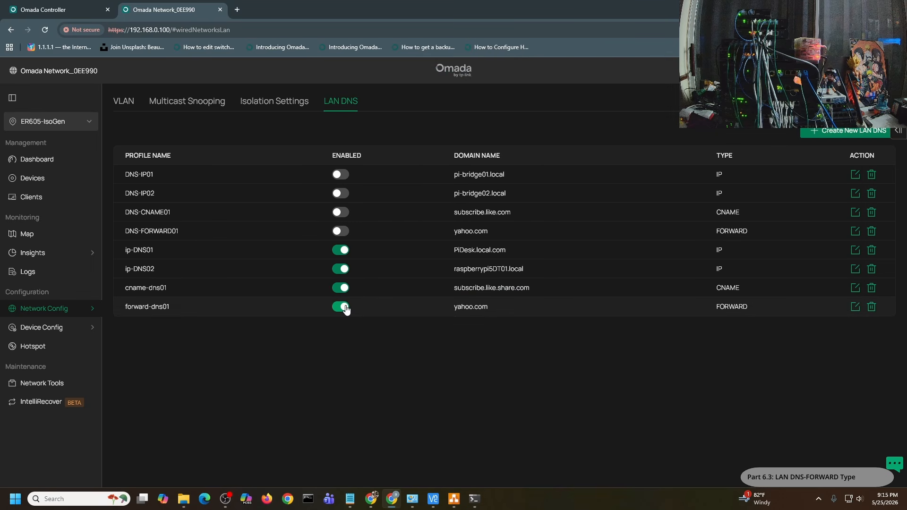
pyautogui.click(474, 499)
pyautogui.press('Up')
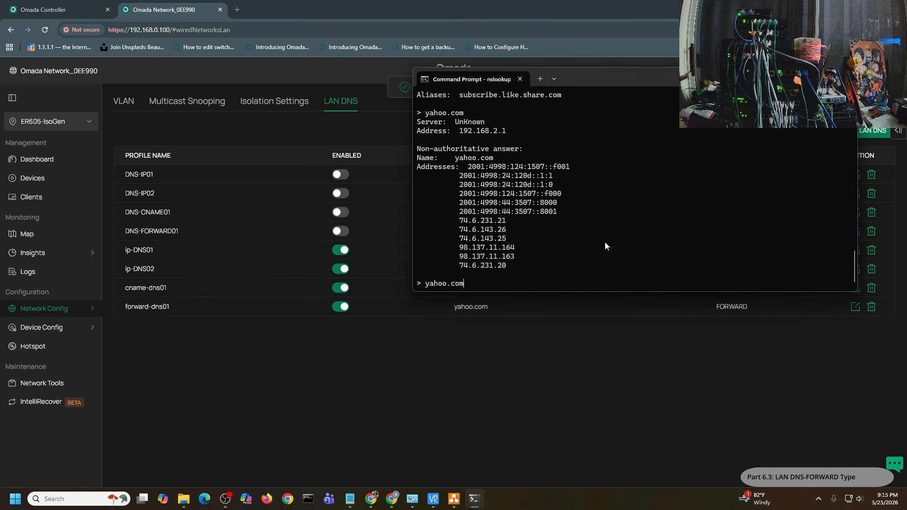
pyautogui.press('Return')
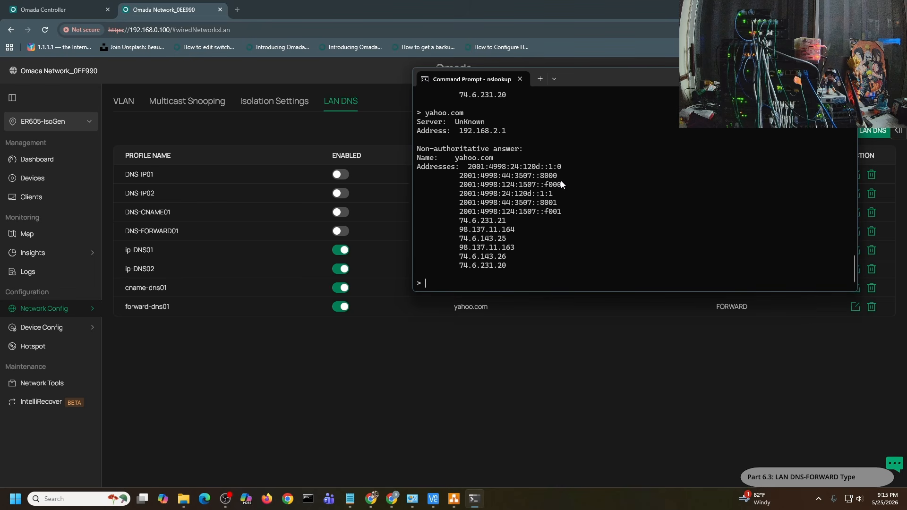
pyautogui.press('Up')
pyautogui.press('Return')
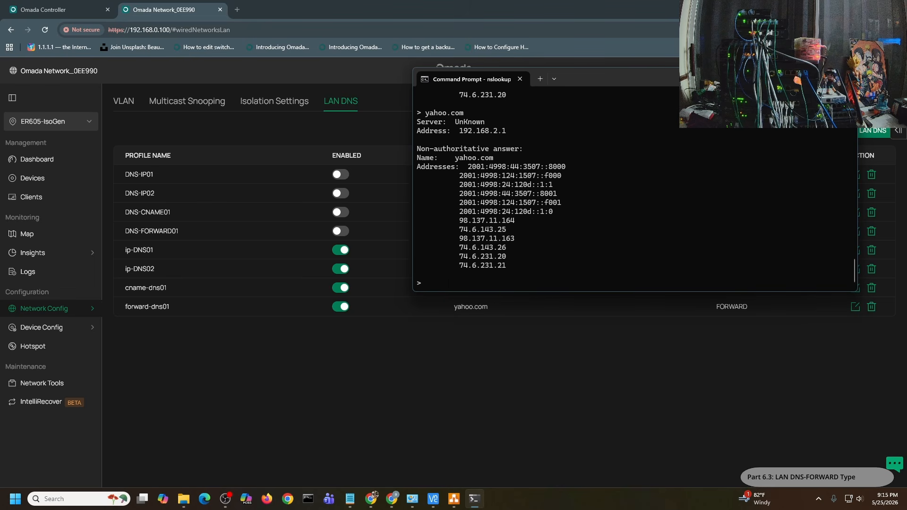
# Exit nslookup and flush the DNS resolver cache with ipconfig /flushdns.
pyautogui.write('exit')
pyautogui.press('Return')
pyautogui.write('i')
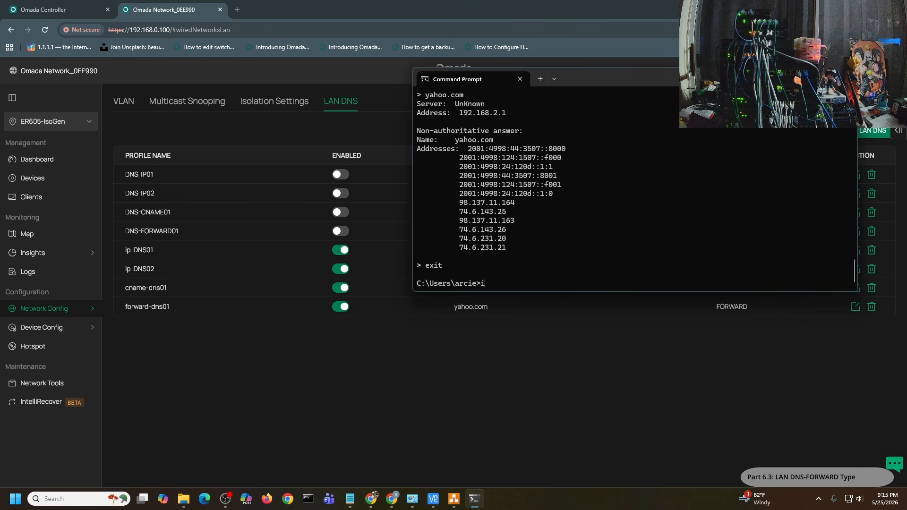
pyautogui.write('pconfig /f')
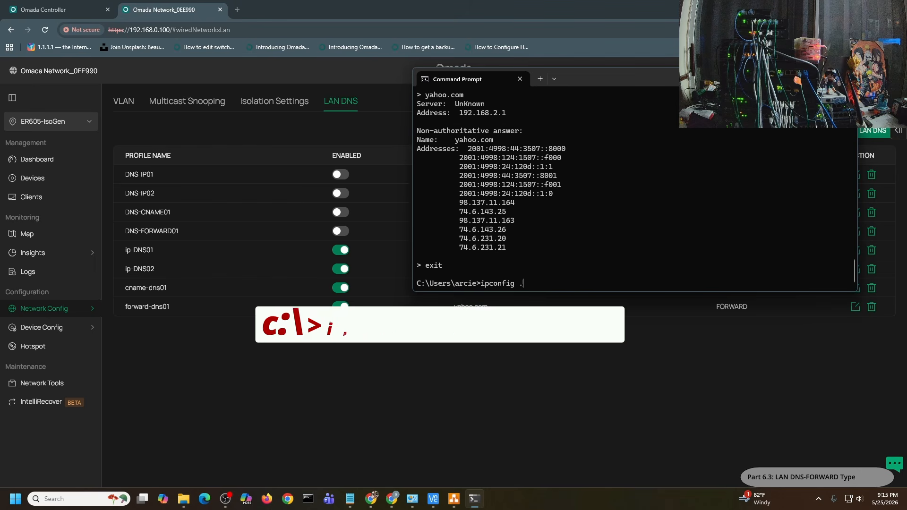
pyautogui.write('lu')
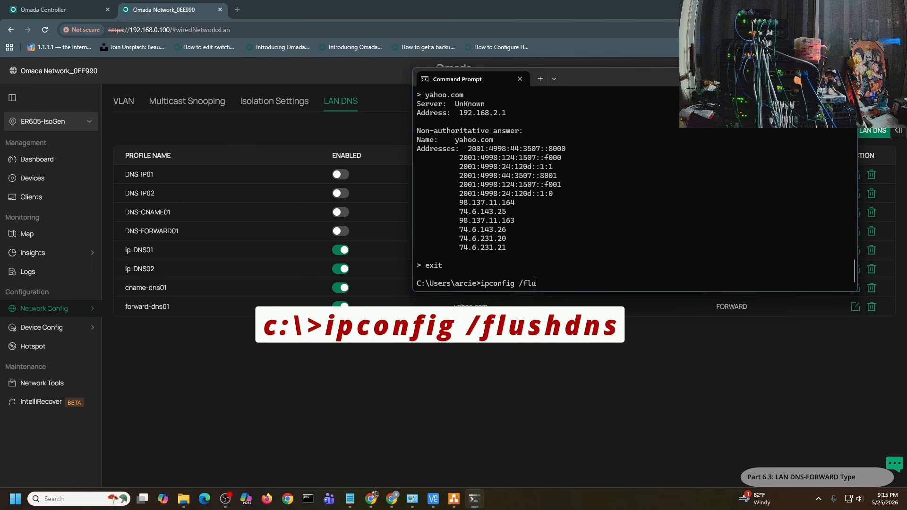
pyautogui.write('shdns')
pyautogui.press('Return')
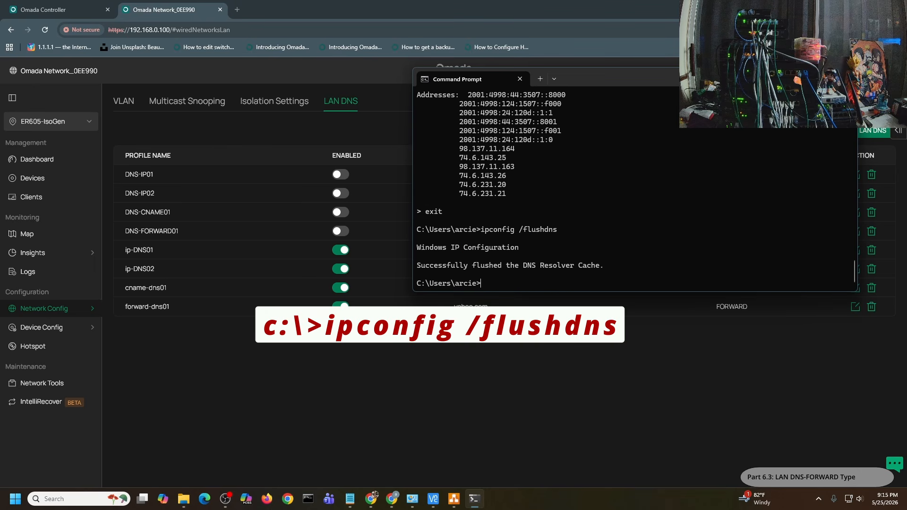
# Ping yahoo.com from the command prompt with the FORWARD profile enabled.
pyautogui.write('ping ')
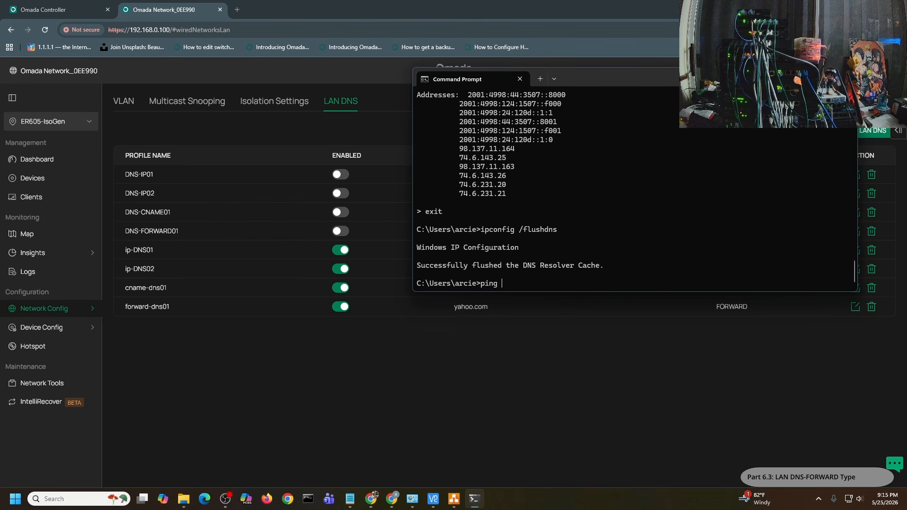
pyautogui.write('yahoo.com')
pyautogui.press('Return')
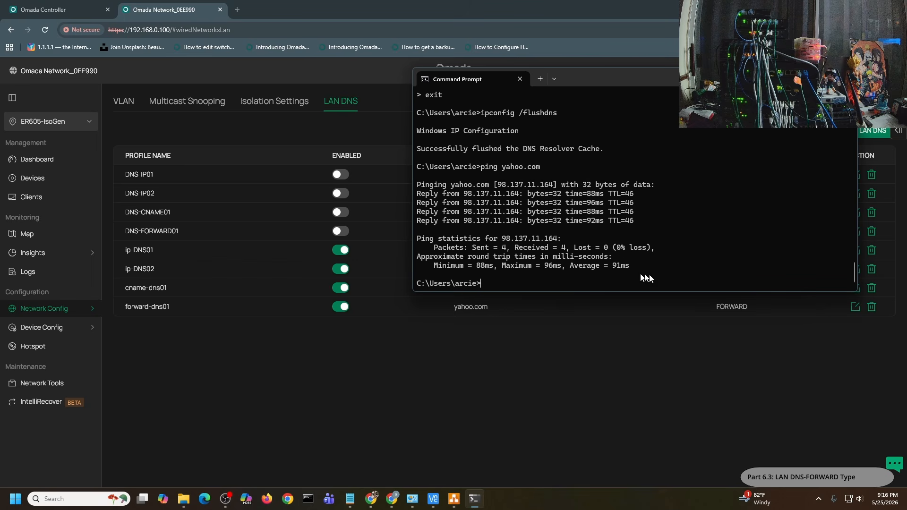
# In Omada, change the forward-dns01 profile's DNS server to 8.7.6.3, save it, and reopen the profile to check the saved address.
pyautogui.click(684, 348)
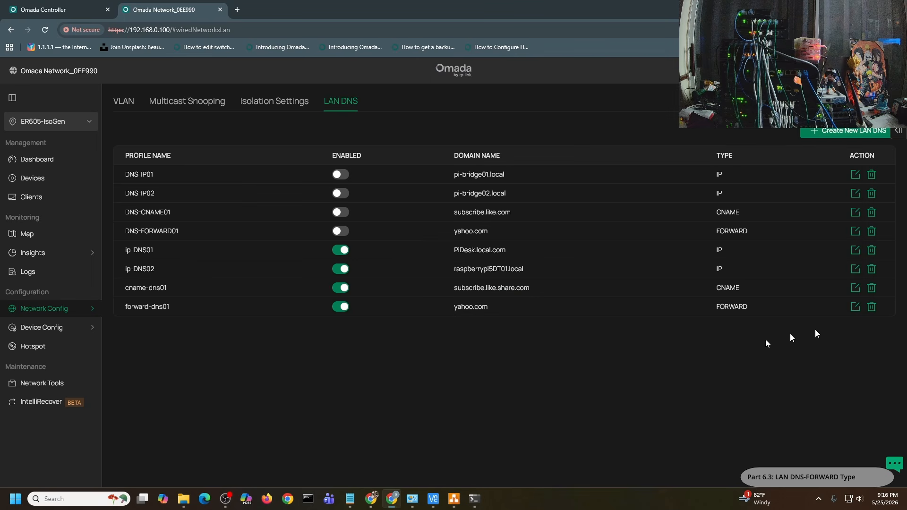
pyautogui.click(855, 306)
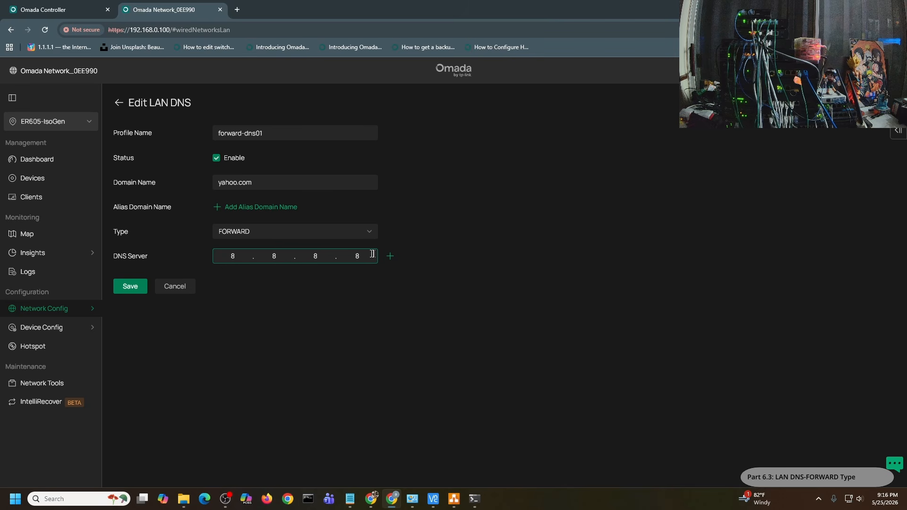
pyautogui.click(274, 255)
pyautogui.press('BackSpace')
pyautogui.write('7')
pyautogui.click(315, 256)
pyautogui.press('BackSpace')
pyautogui.write('6')
pyautogui.doubleClick(358, 255)
pyautogui.write('3')
pyautogui.click(137, 288)
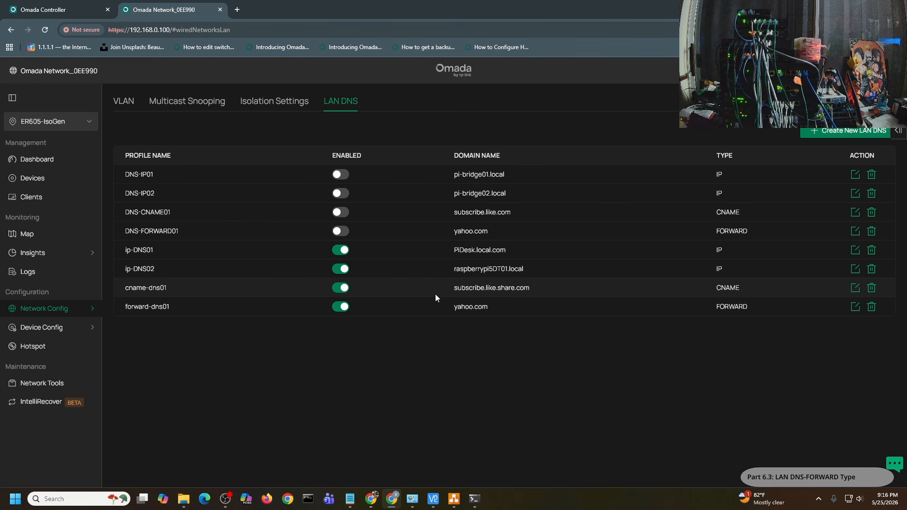
pyautogui.click(855, 308)
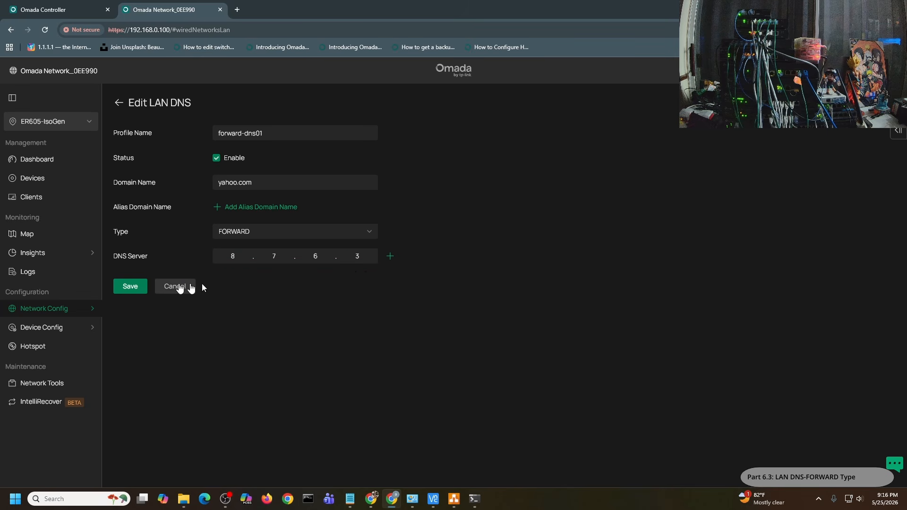
pyautogui.click(180, 286)
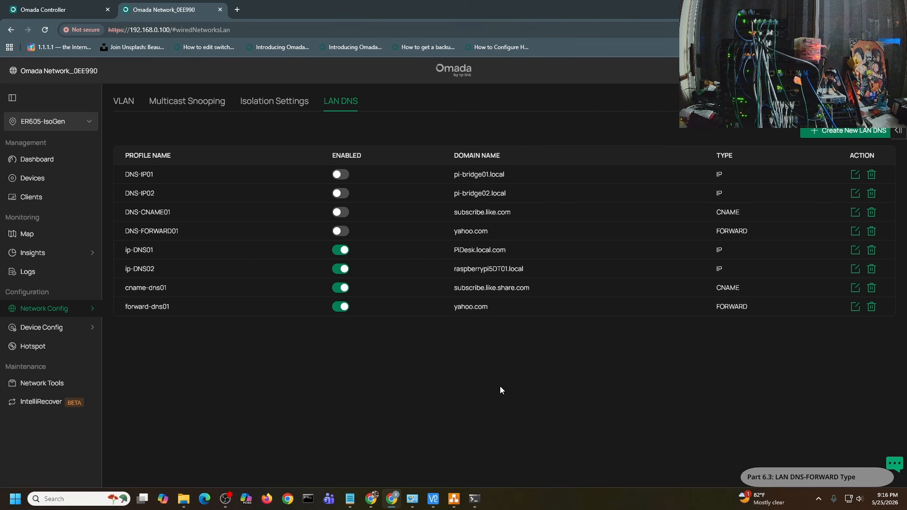
# Switch to the Command Prompt and flush the DNS resolver cache again with ipconfig /flushdns.
pyautogui.moveTo(480, 505)
pyautogui.click(487, 461)
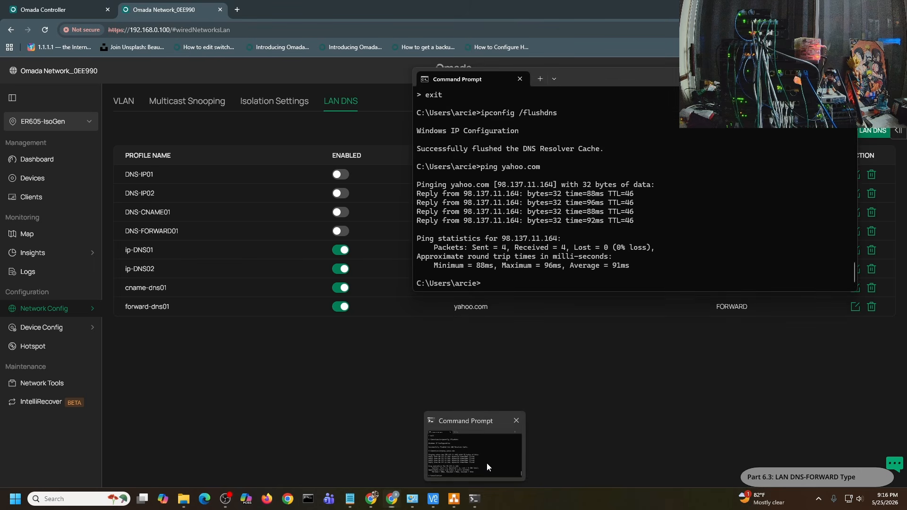
pyautogui.press('Up')
pyautogui.press('Up')
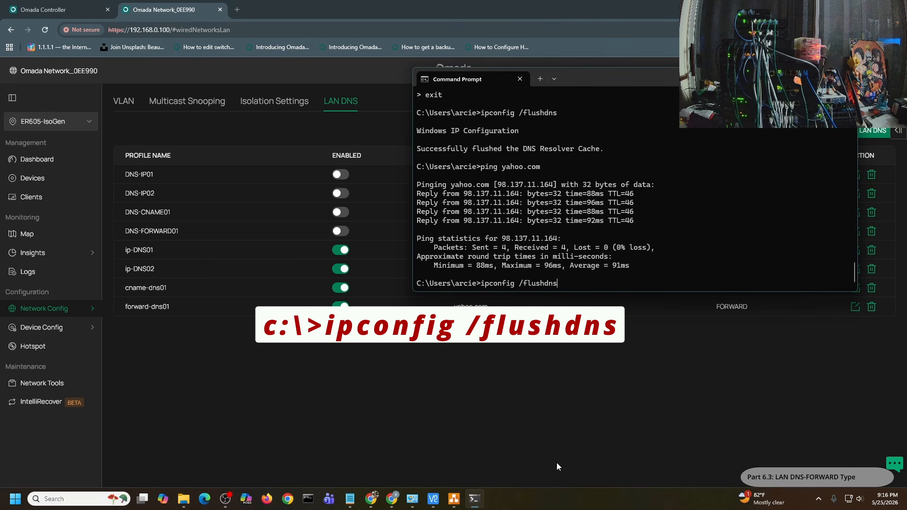
pyautogui.press('Return')
# Ping yahoo.com again with the forward-dns01 profile pointing to DNS server 8.7.6.3.
pyautogui.press('Up')
pyautogui.press('Up')
pyautogui.press('Up')
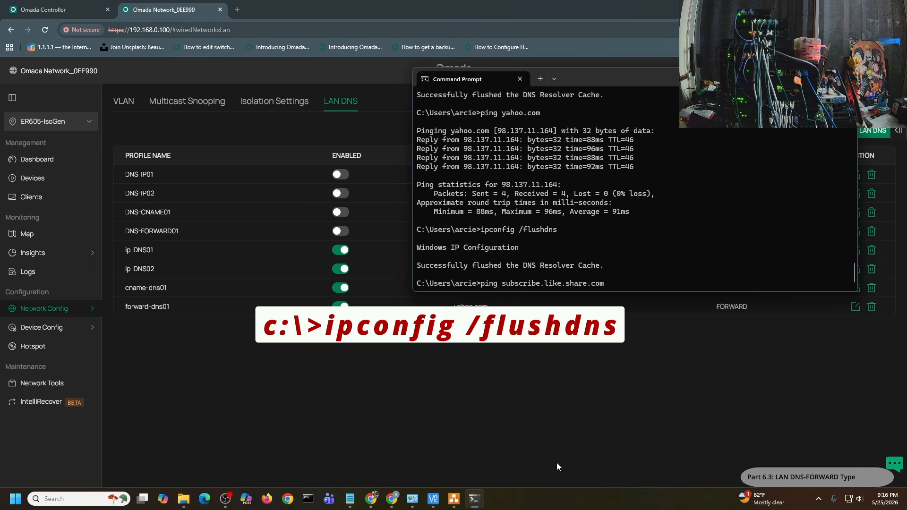
pyautogui.press('Up')
pyautogui.press('Up')
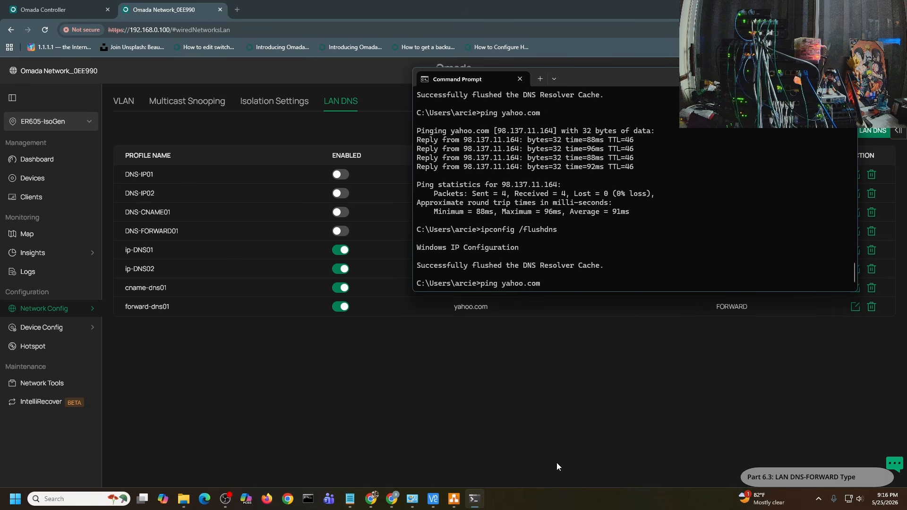
pyautogui.press('Return')
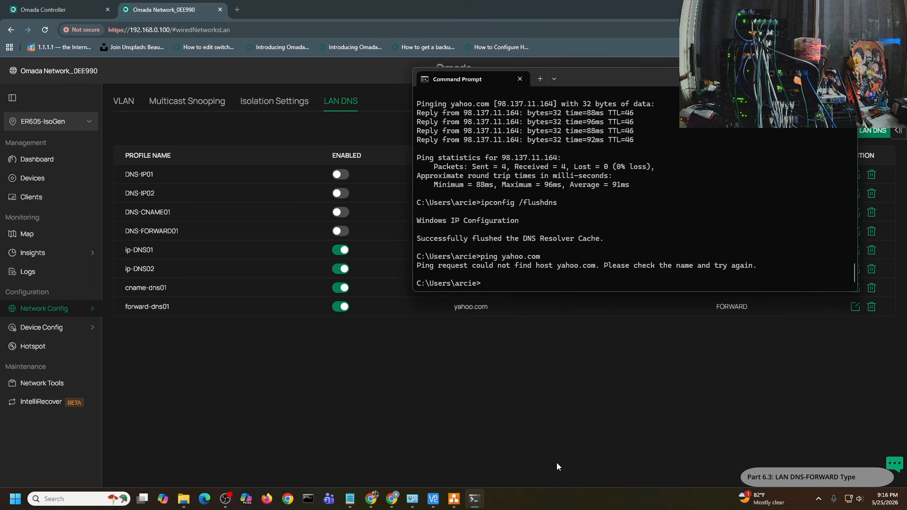
# Start nslookup in the Command Prompt and look up yahoo.com through the default DNS server.
pyautogui.write('nslookup')
pyautogui.press('Return')
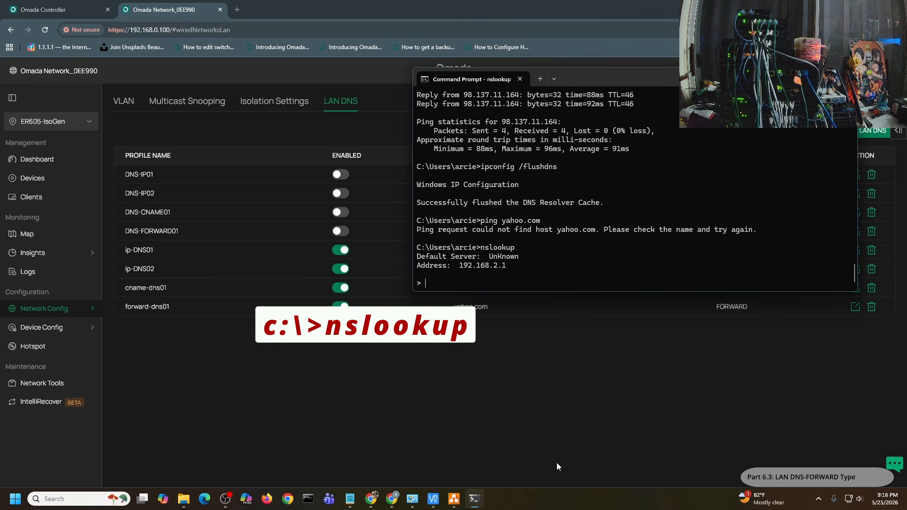
pyautogui.write('yahoo.com')
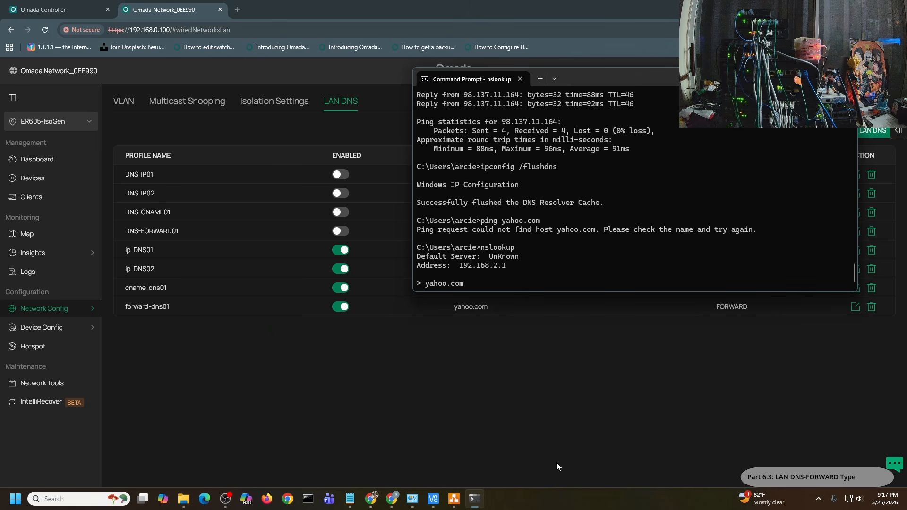
pyautogui.press('Return')
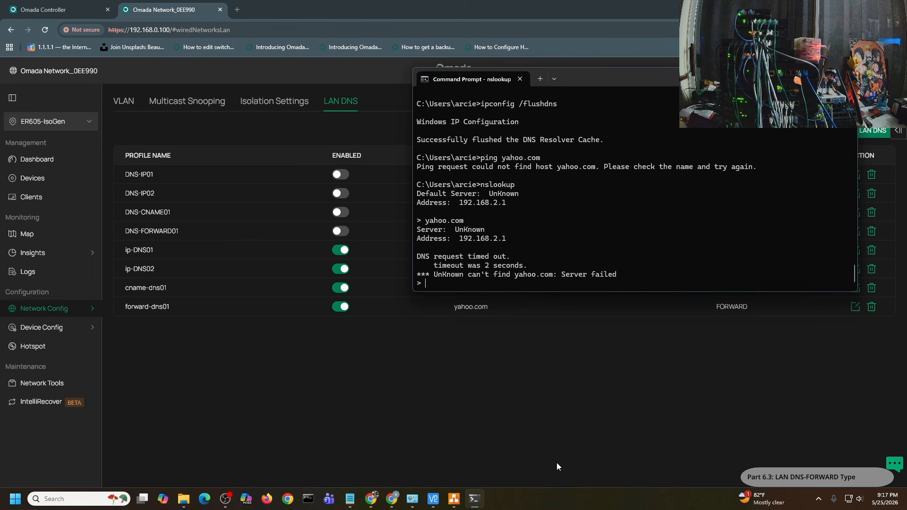
# Set the nslookup server to 8.8.8.8 and look up yahoo.com through it.
pyautogui.write('server 8')
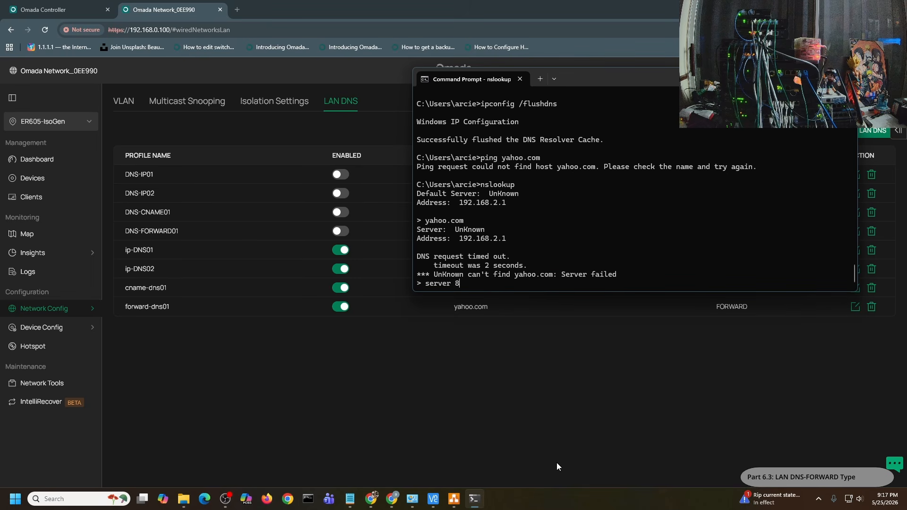
pyautogui.write('.8.8.8')
pyautogui.press('Return')
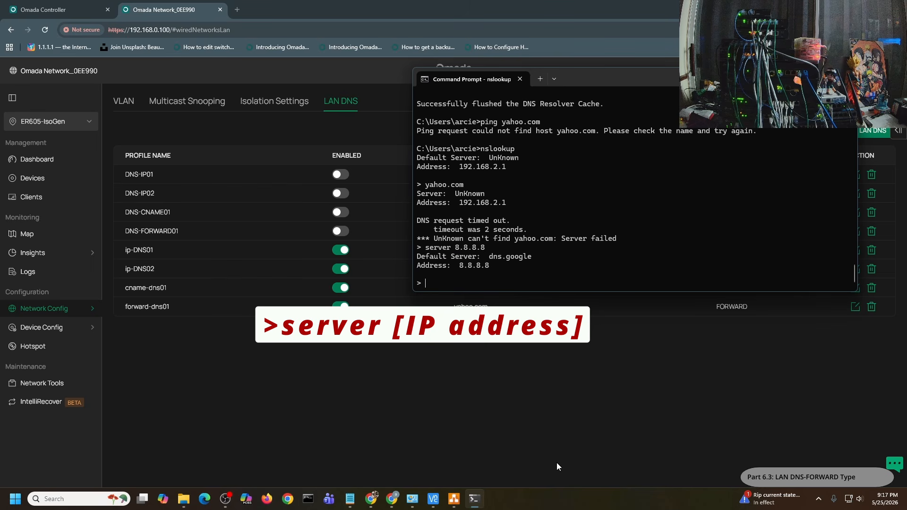
pyautogui.write('yahoo.com')
pyautogui.press('Return')
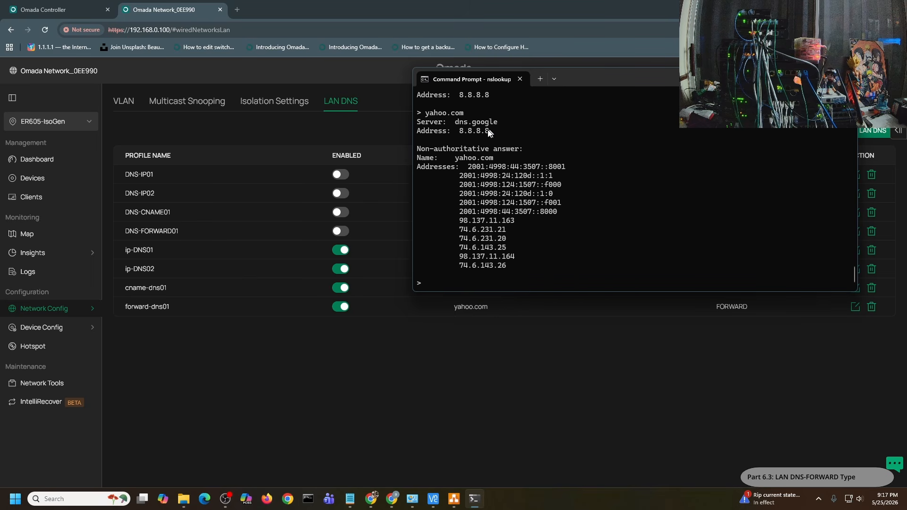
# Set the nslookup server to 1.1.1.1 and look up yahoo.com through it.
pyautogui.write('server 1.')
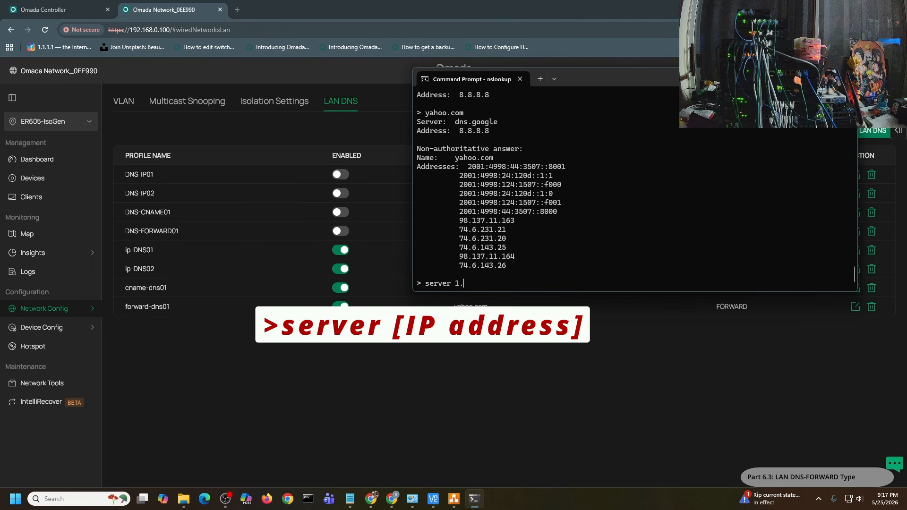
pyautogui.write('1.1.1')
pyautogui.press('Return')
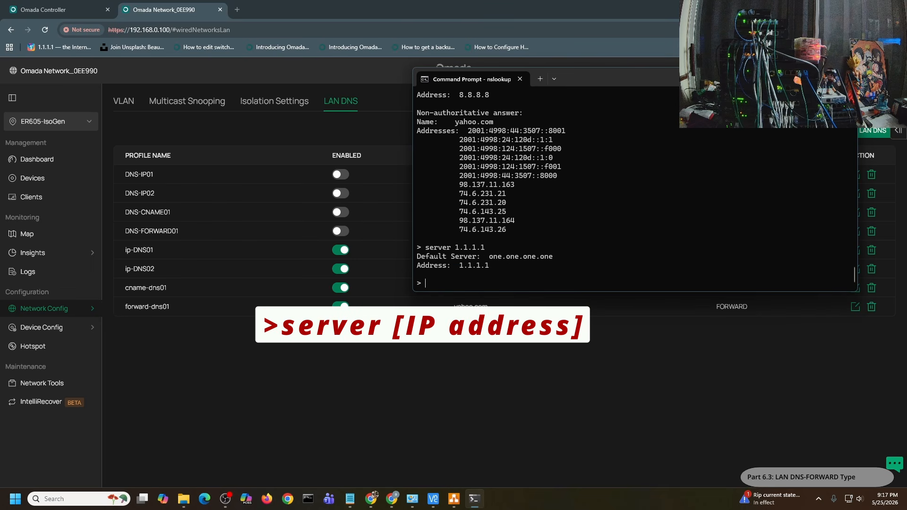
pyautogui.write('yahoo.com')
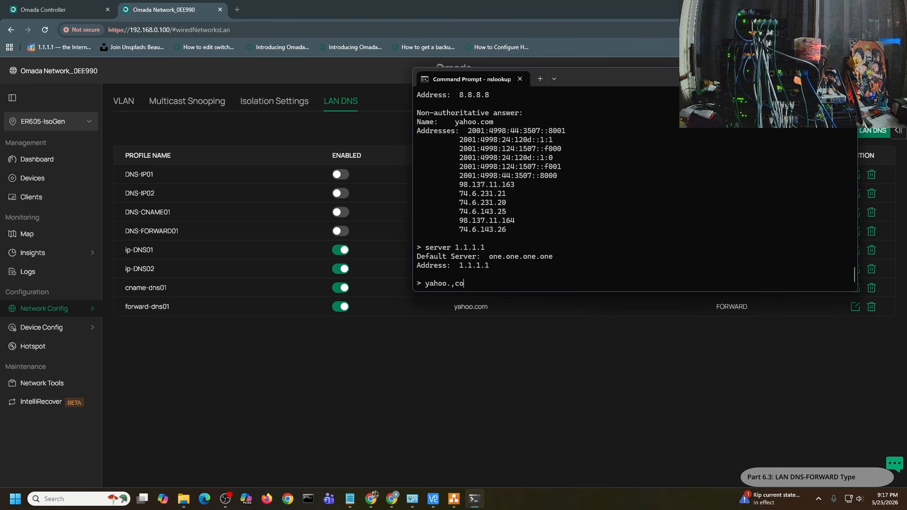
pyautogui.press('Return')
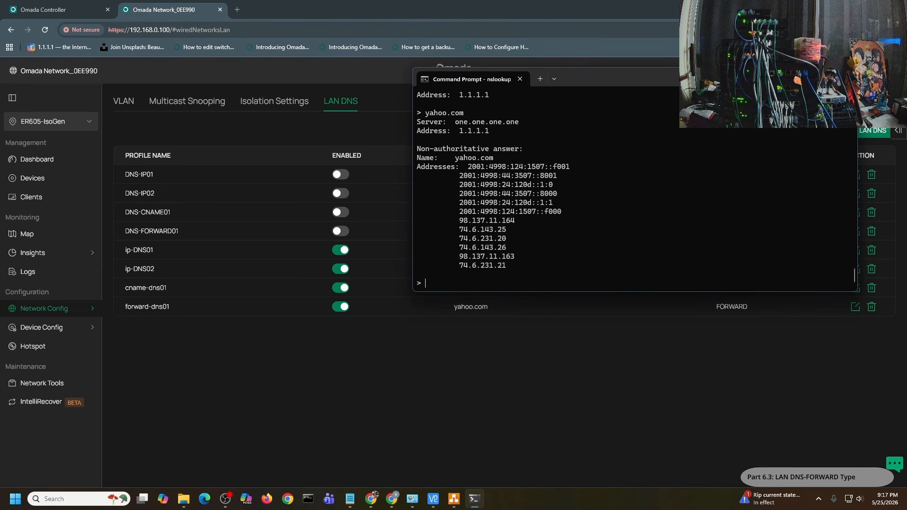
# Set the nslookup server back to the gateway 192.168.2.1 and look up yahoo.com through it.
pyautogui.write('serv')
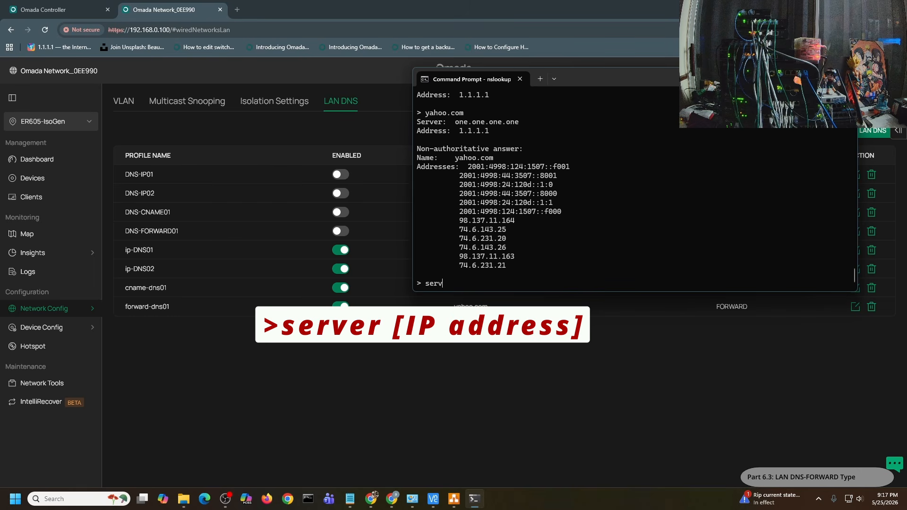
pyautogui.write('er 192.168.2')
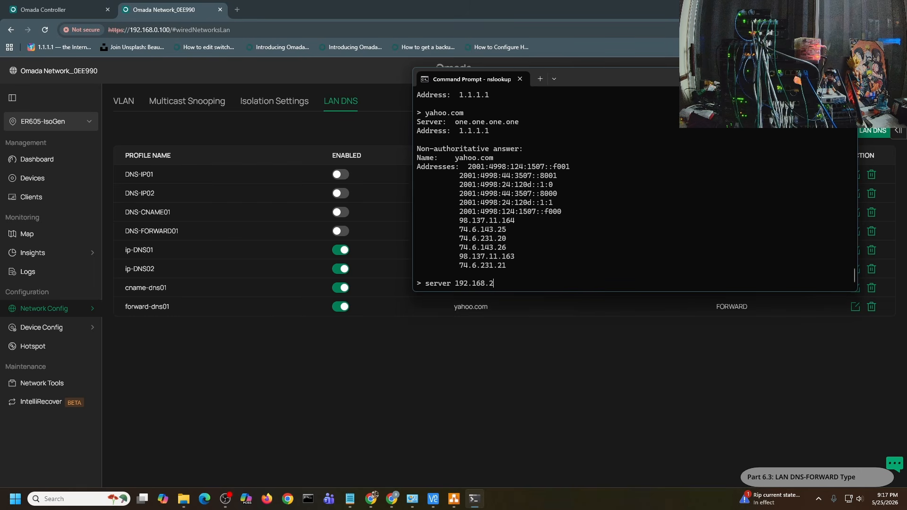
pyautogui.write('.1')
pyautogui.press('Return')
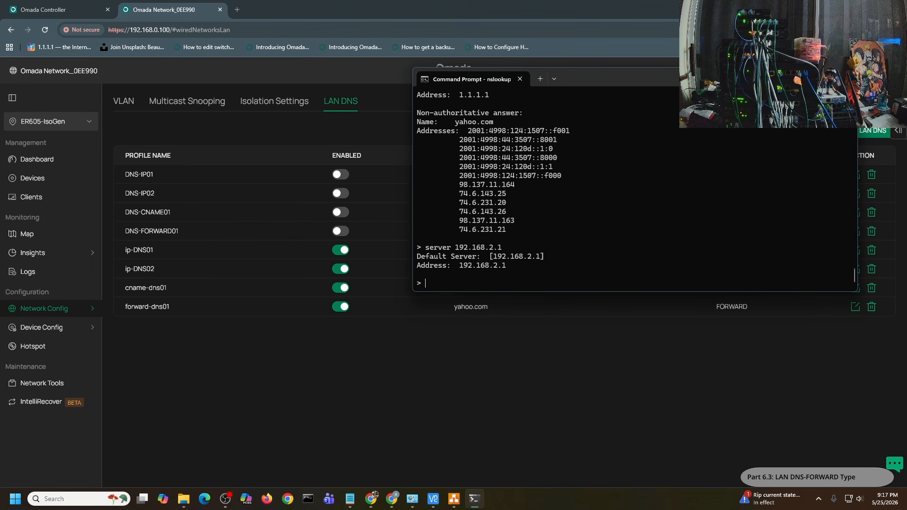
pyautogui.write('ya')
pyautogui.press('BackSpace')
pyautogui.press('BackSpace')
pyautogui.write('o.com')
pyautogui.press('Return')
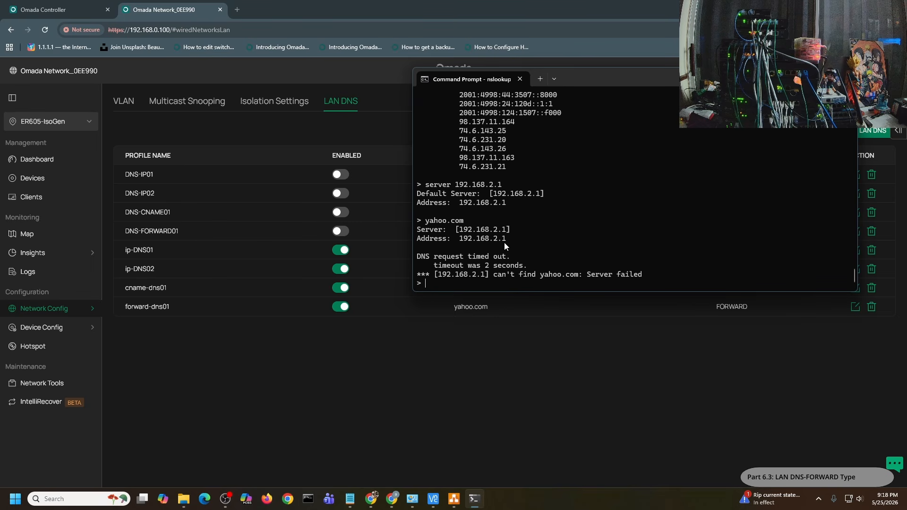
# In Omada, change the forward-dns01 profile's DNS server to 1.1.1.1, save it, and toggle the profile off and on again.
pyautogui.click(503, 318)
pyautogui.click(854, 308)
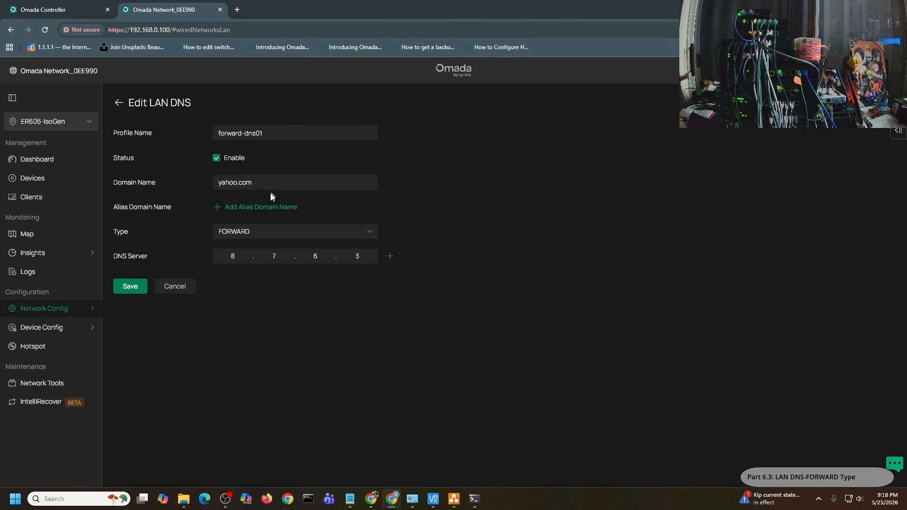
pyautogui.moveTo(238, 256); pyautogui.dragTo(210, 259)
pyautogui.write('1.')
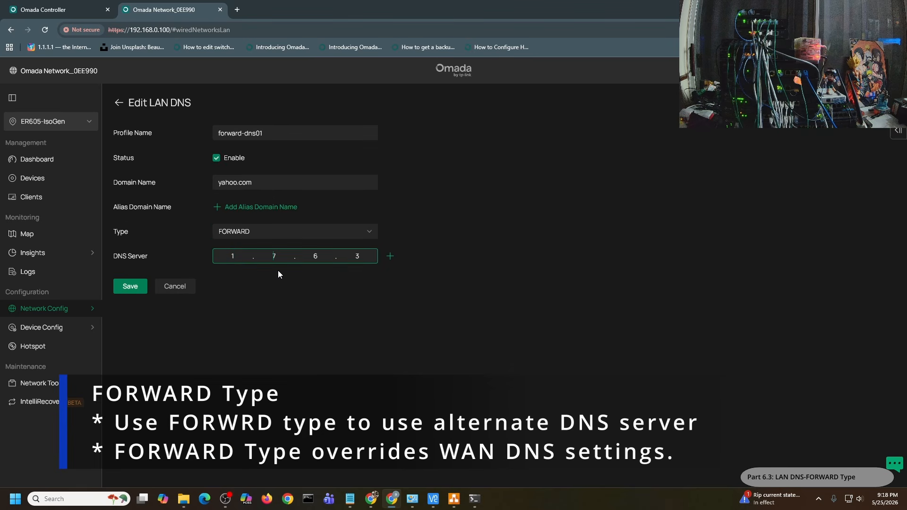
pyautogui.write('1.1')
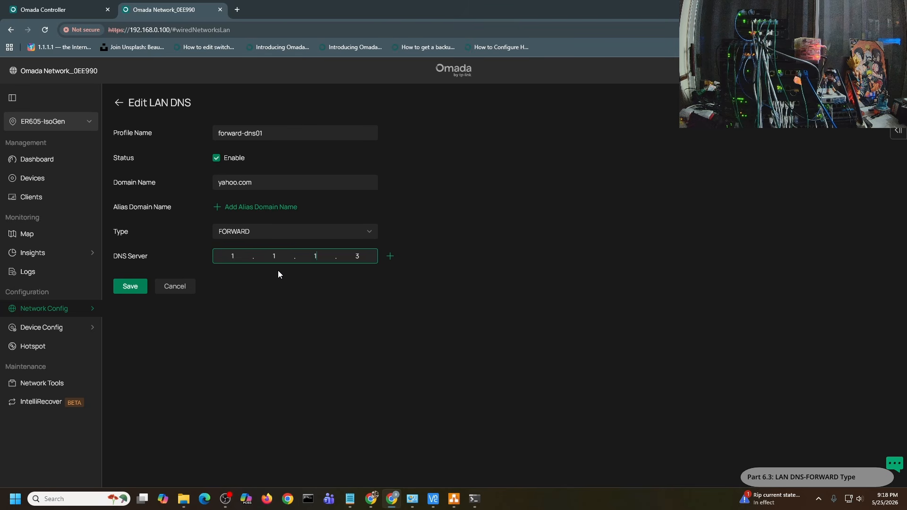
pyautogui.write('.1')
pyautogui.click(130, 287)
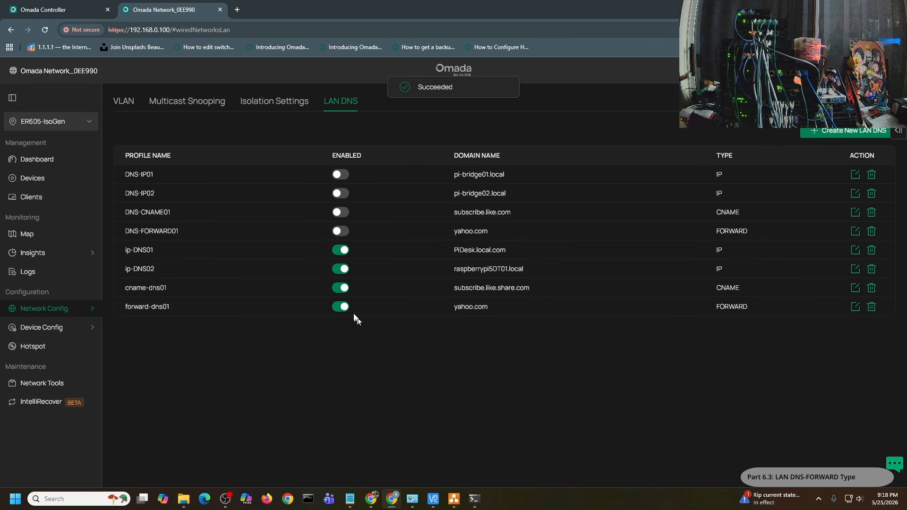
pyautogui.click(342, 307)
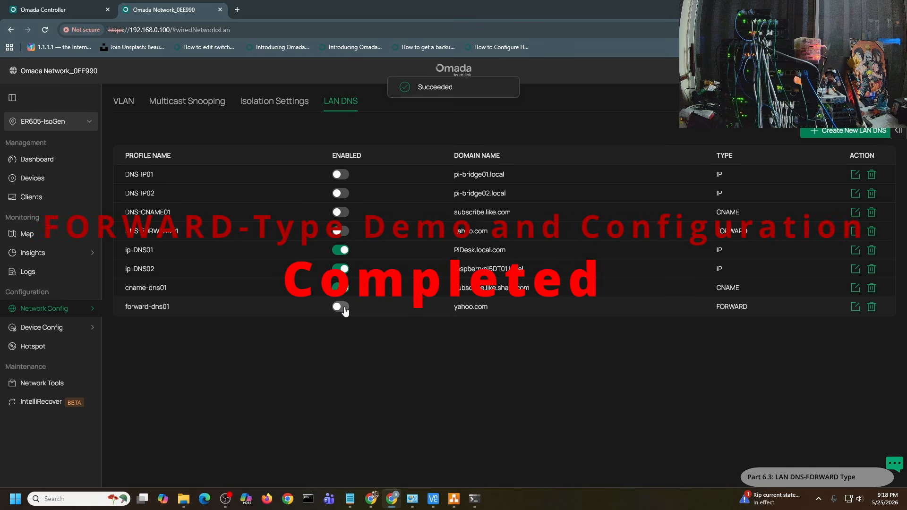
pyautogui.click(344, 308)
# Switch to the Command Prompt and repeat the nslookup query for yahoo.com through 192.168.2.1.
pyautogui.moveTo(483, 502)
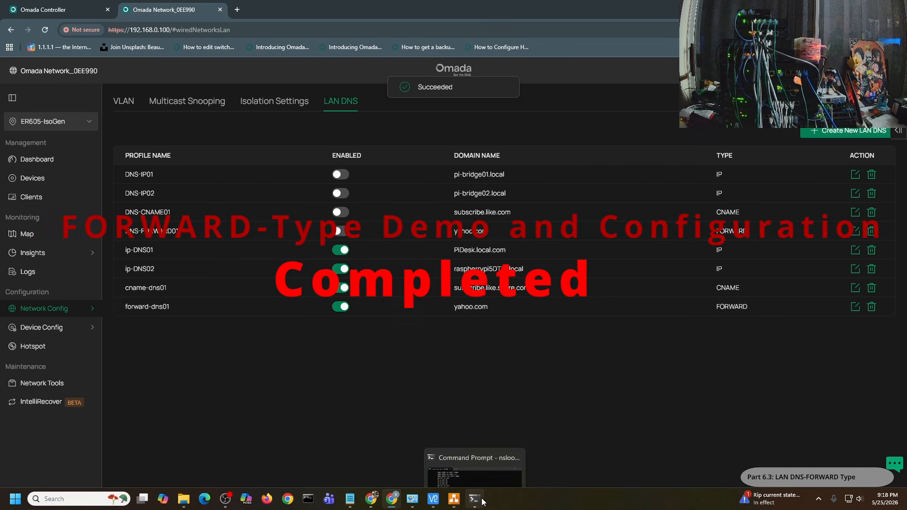
pyautogui.click(472, 451)
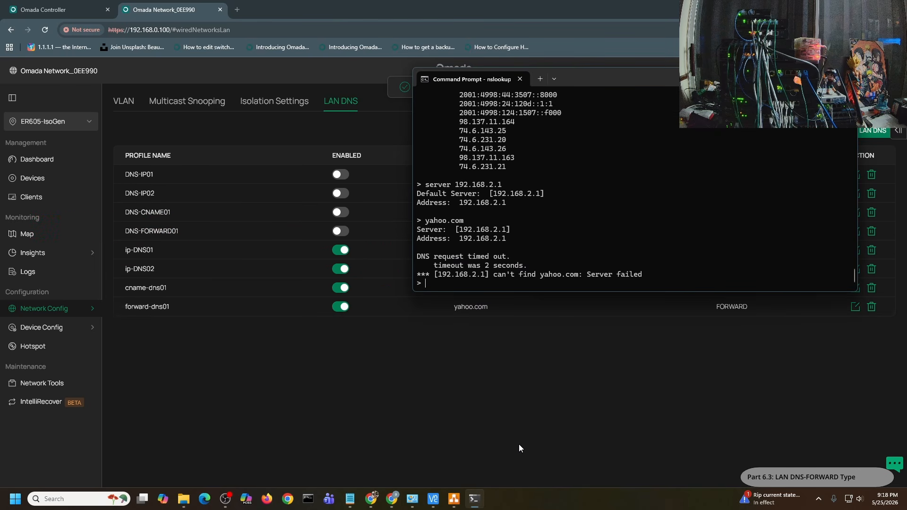
pyautogui.write('yahoo.com')
pyautogui.press('Return')
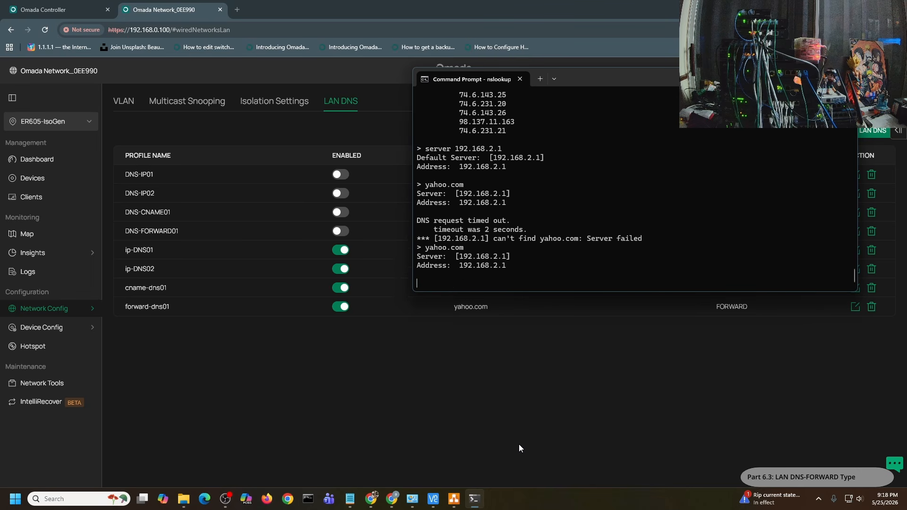